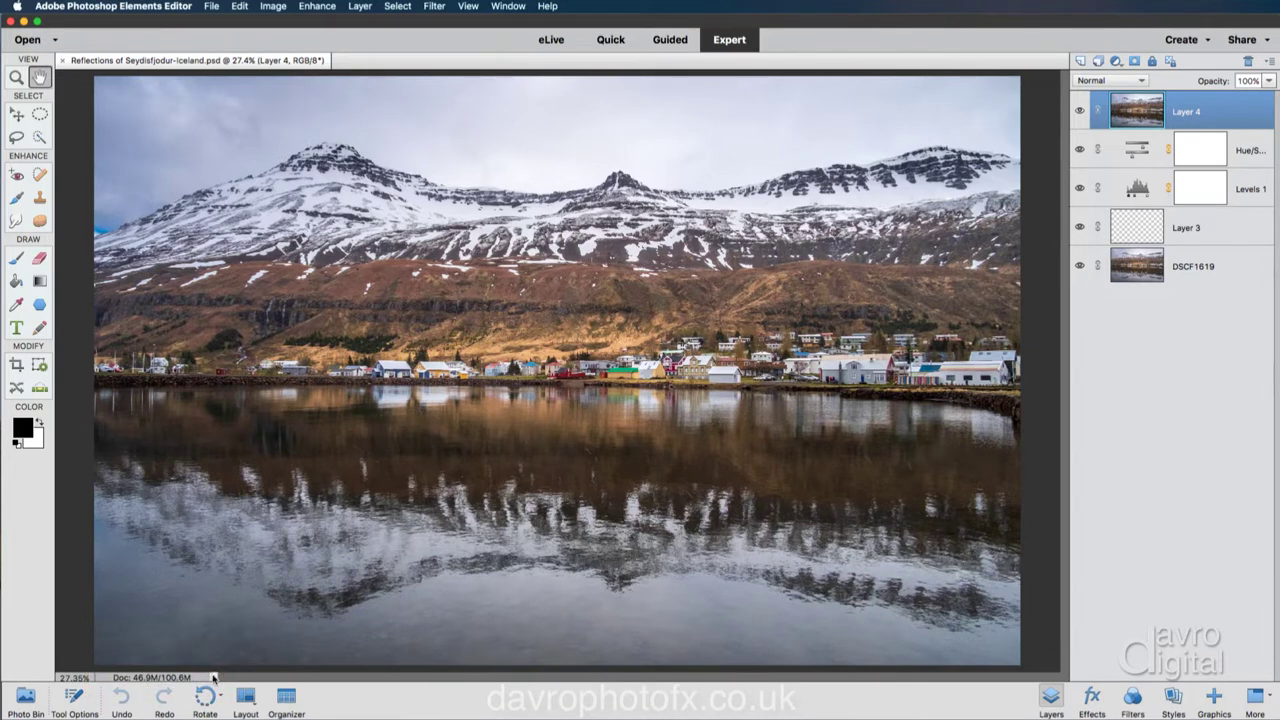
# - Keep the status-bar readout on Document Sizes and bring up the File menu
pyautogui.click(213, 678)
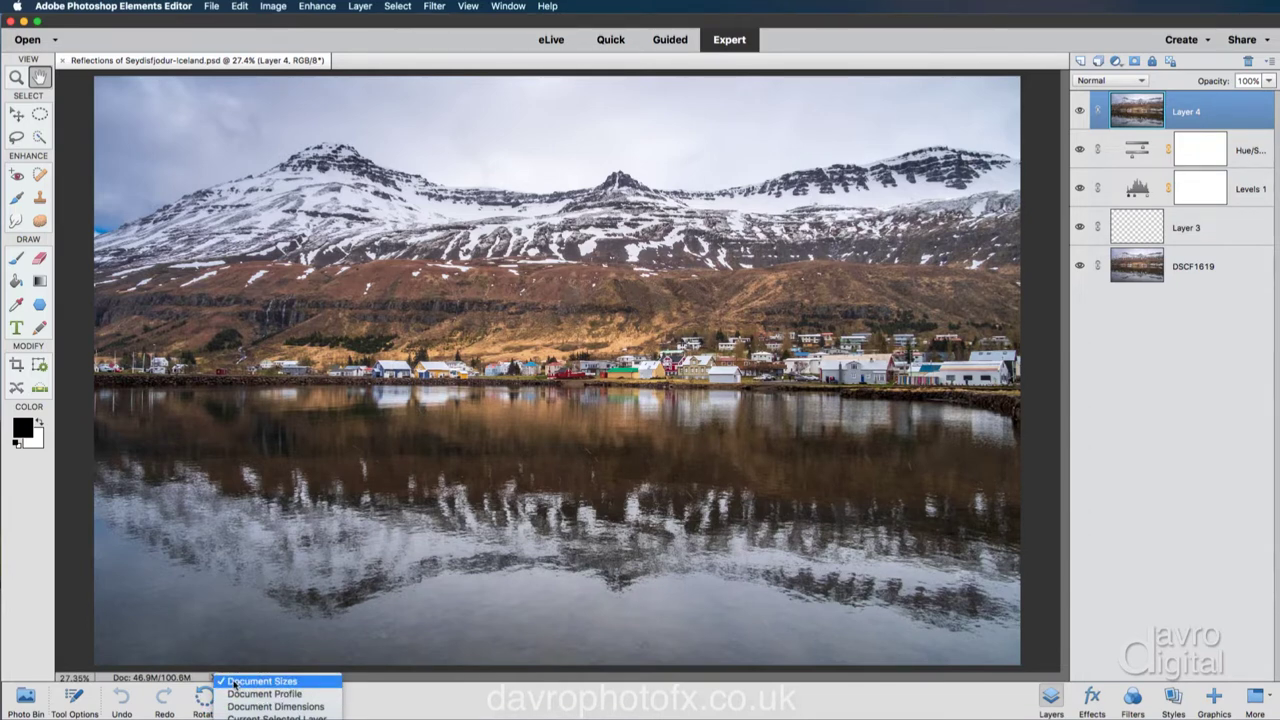
pyautogui.click(234, 682)
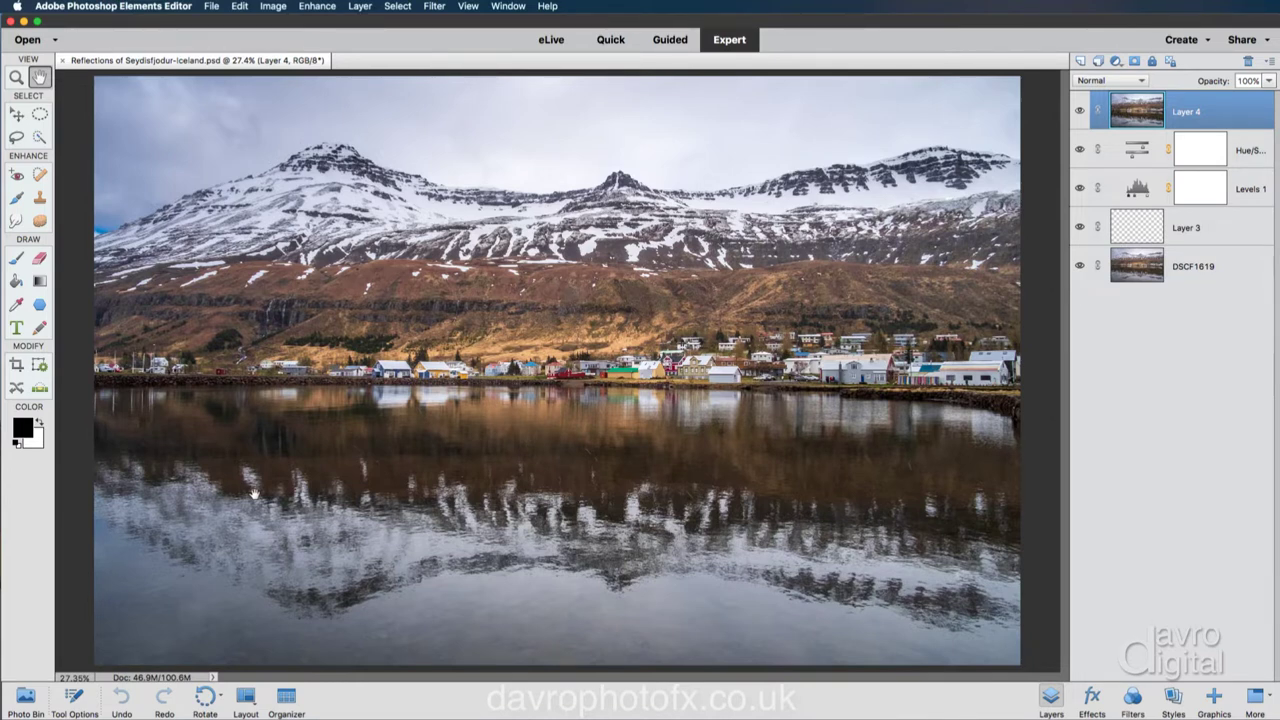
pyautogui.click(211, 7)
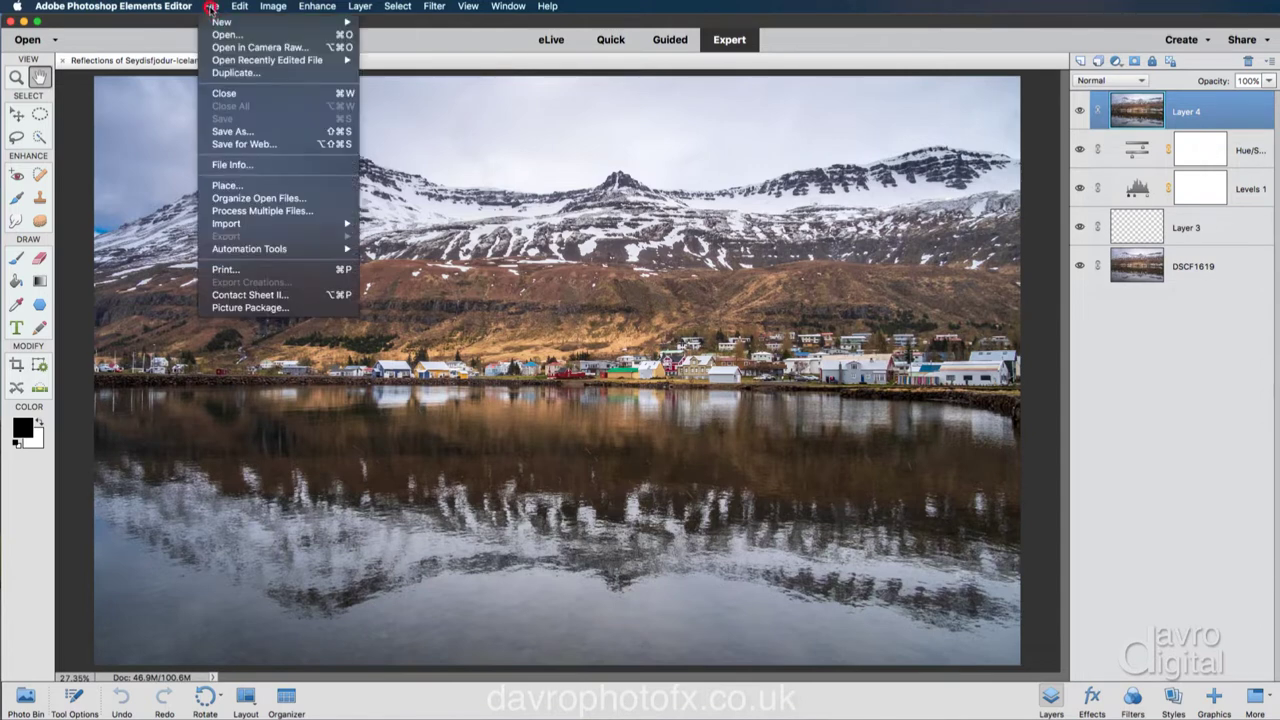
# - Create a merged-layers-only duplicate named 'Reflections of Seydisfjodur-Iceland' and close the layered original
pyautogui.click(222, 74)
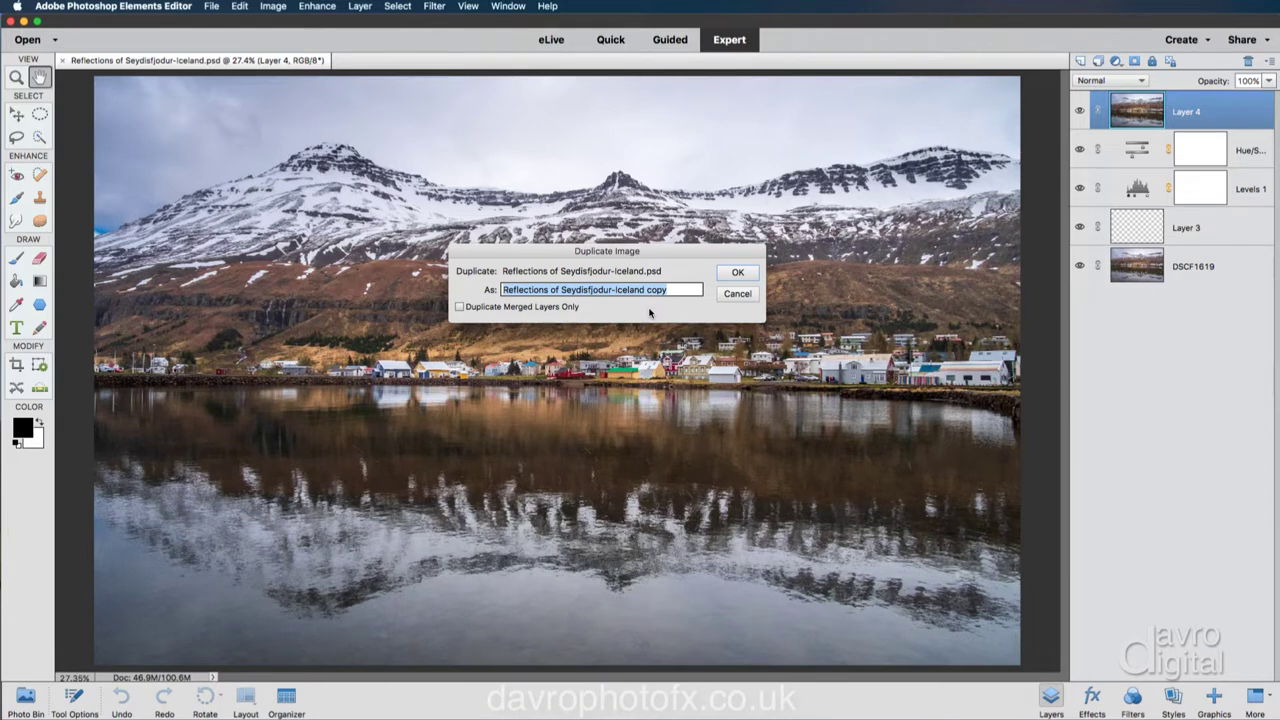
pyautogui.press('Right')
pyautogui.press('BackSpace')
pyautogui.press('BackSpace')
pyautogui.press('BackSpace')
pyautogui.press('BackSpace')
pyautogui.press('BackSpace')
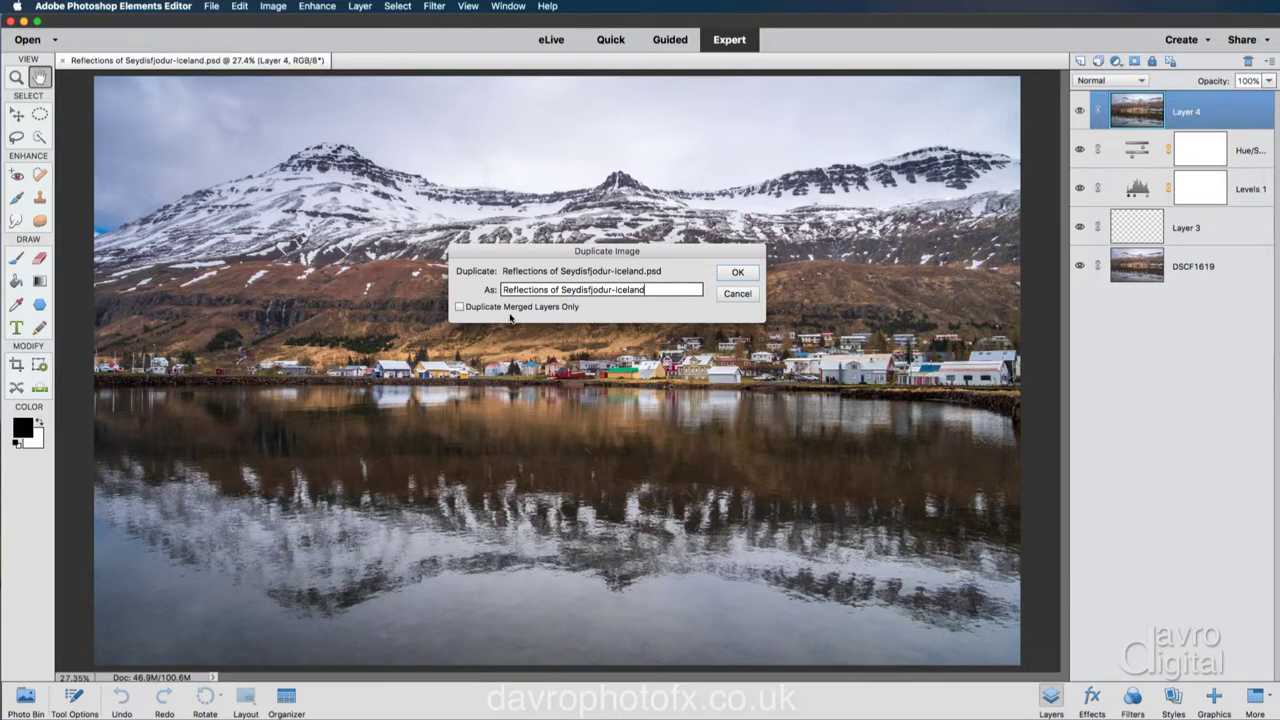
pyautogui.click(460, 307)
pyautogui.click(737, 275)
pyautogui.click(737, 275)
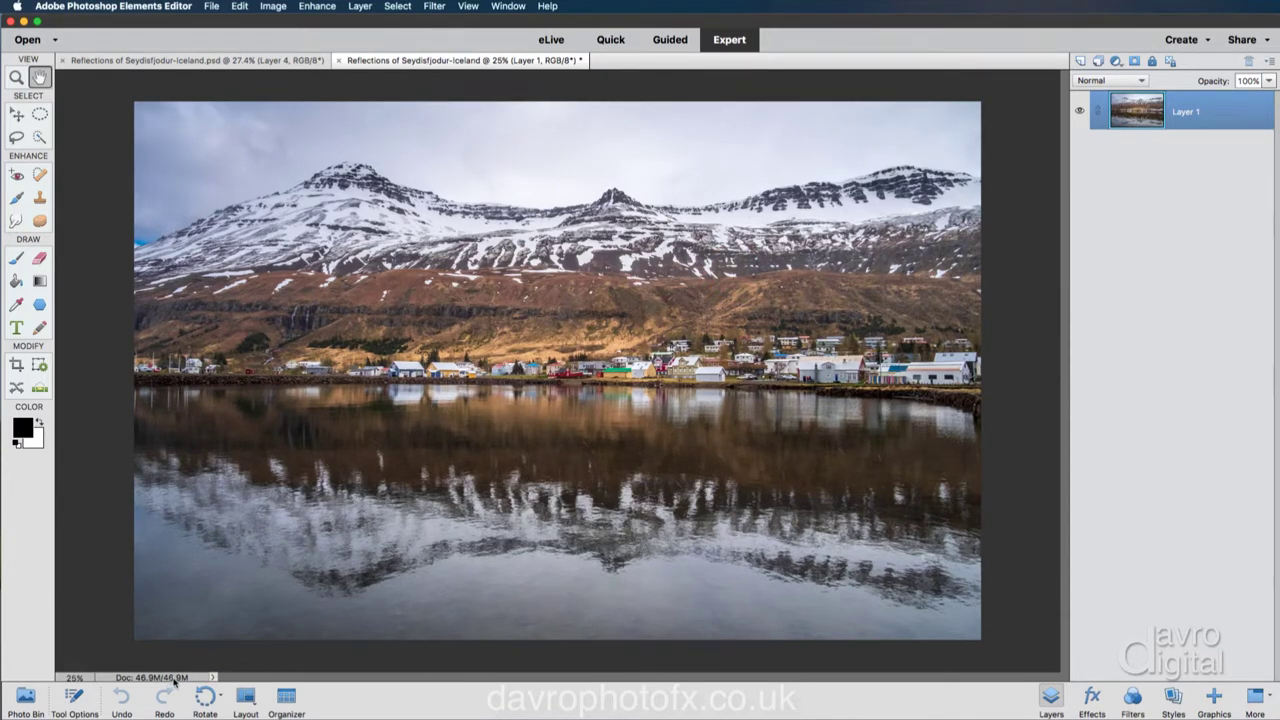
pyautogui.click(160, 62)
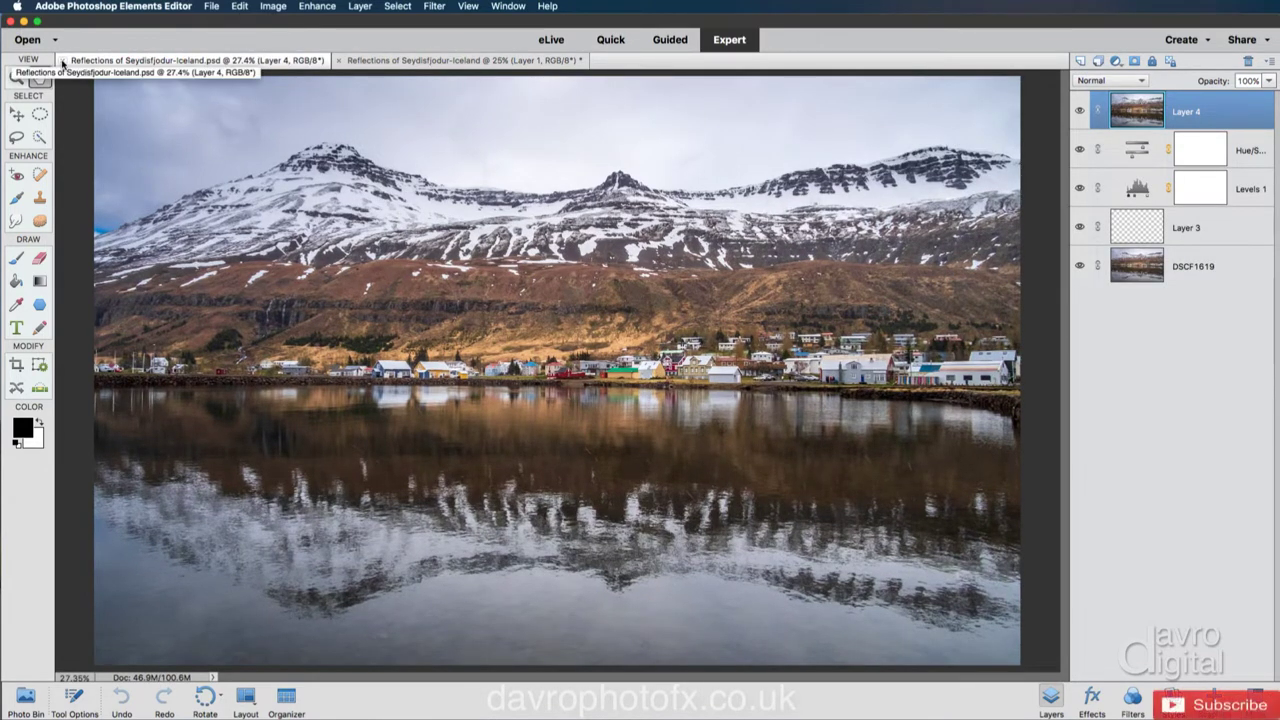
pyautogui.click(62, 61)
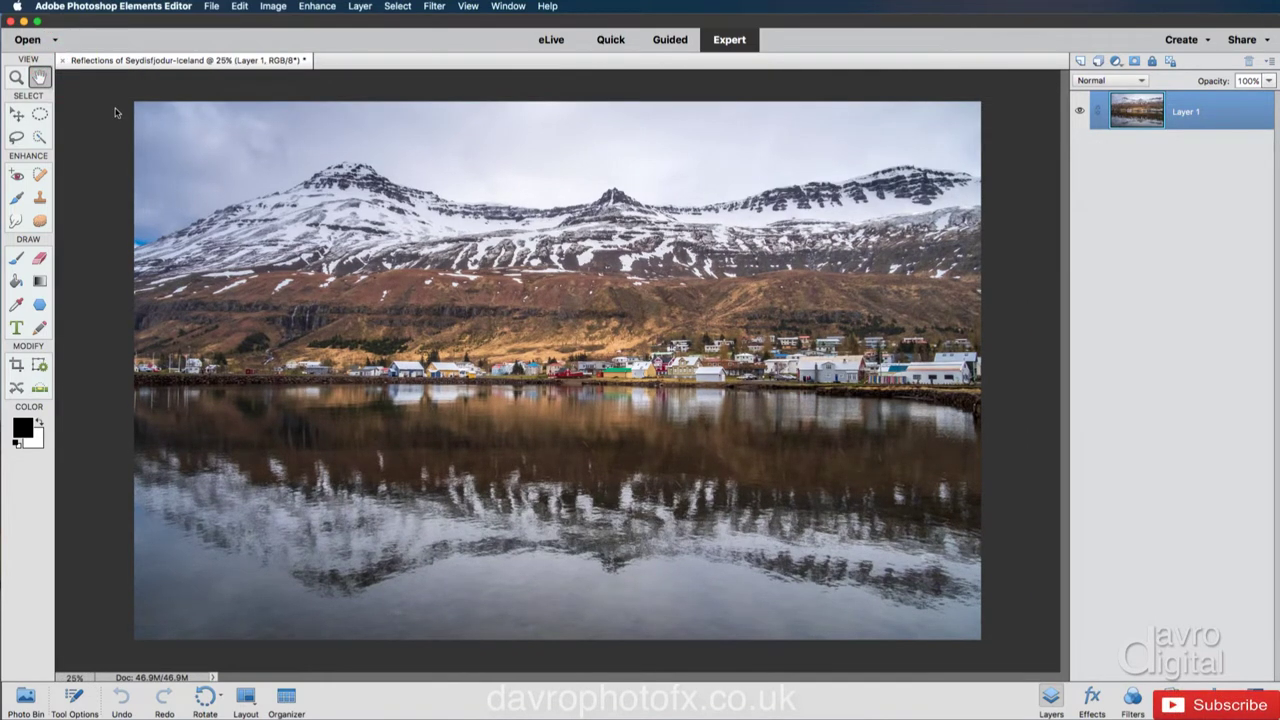
# - Open Image Size for the 5074 × 3228 px duplicate, leaving Document Size units on Inches
pyautogui.click(271, 10)
pyautogui.moveTo(300, 86)
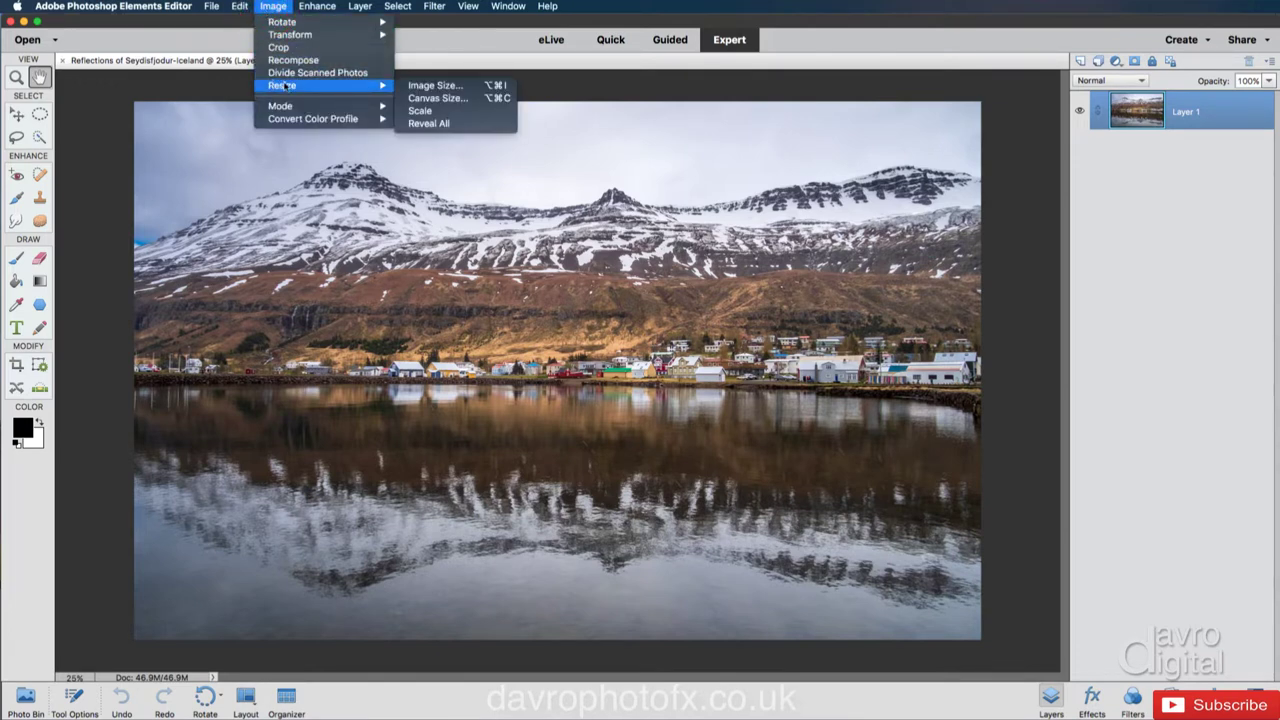
pyautogui.click(424, 86)
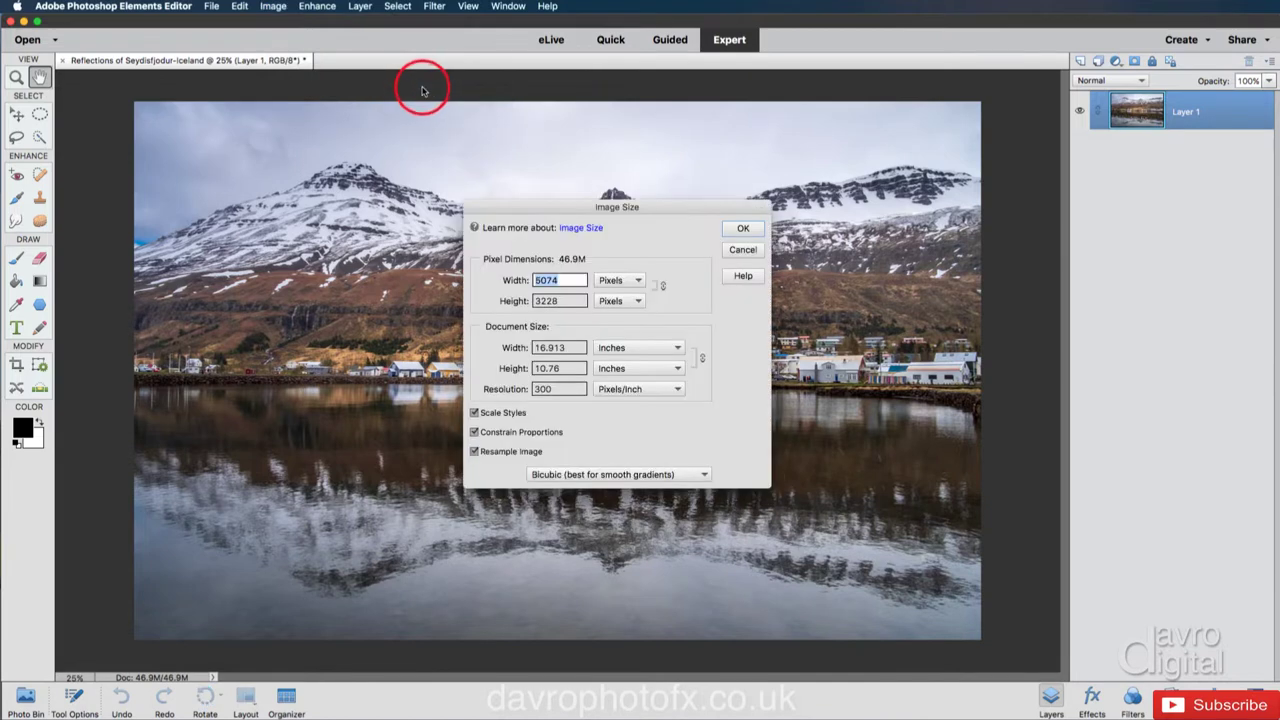
pyautogui.click(664, 347)
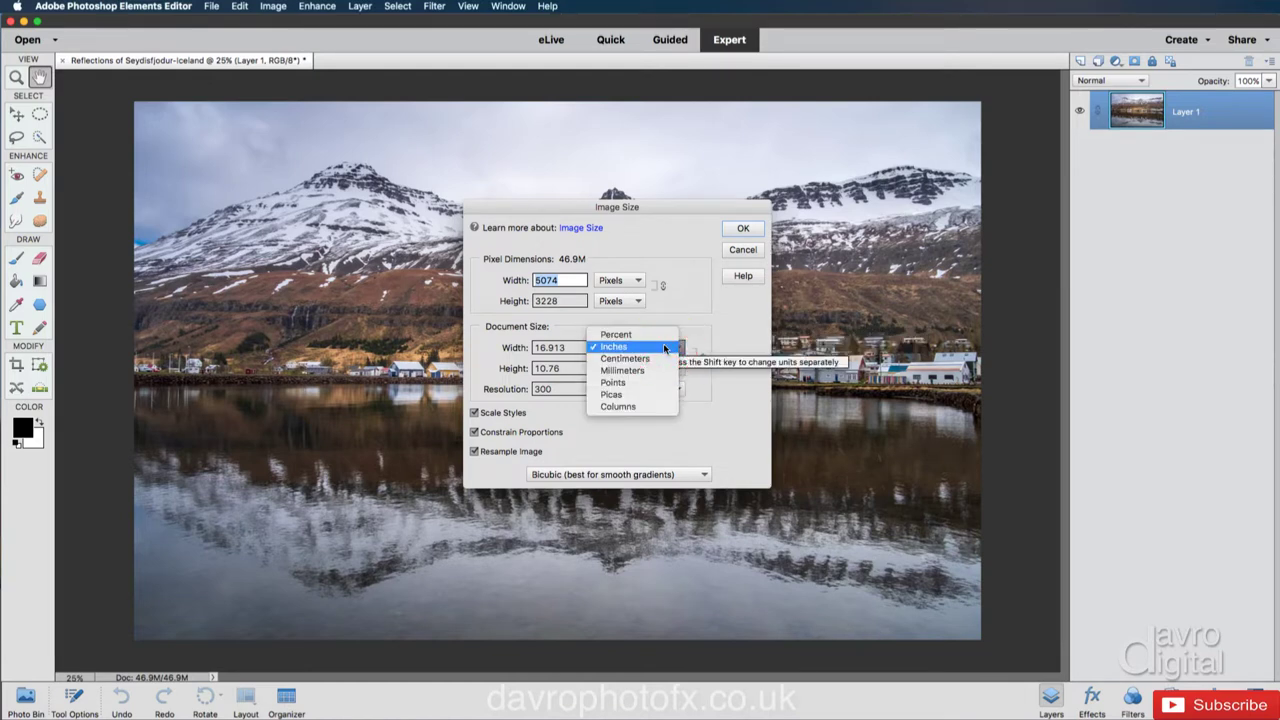
pyautogui.click(732, 333)
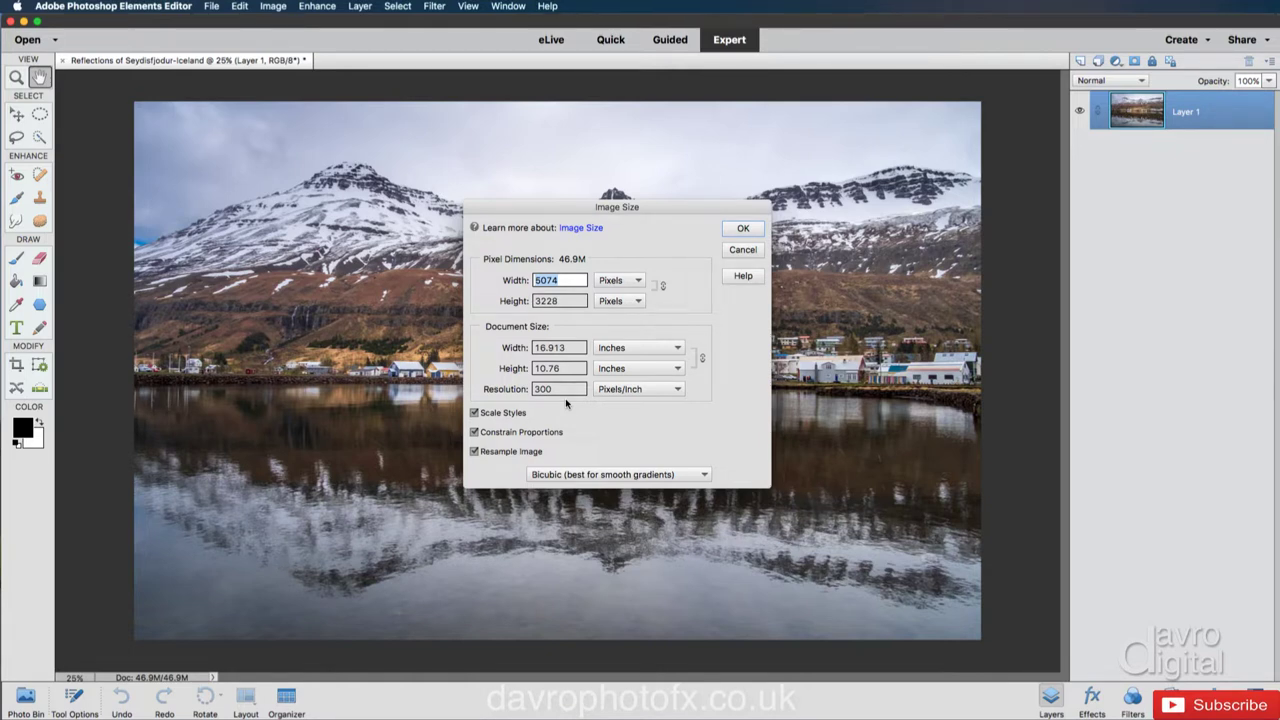
# - Keep Bicubic resampling and enter a 2500-pixel width, giving 1590 pixels high
pyautogui.click(578, 478)
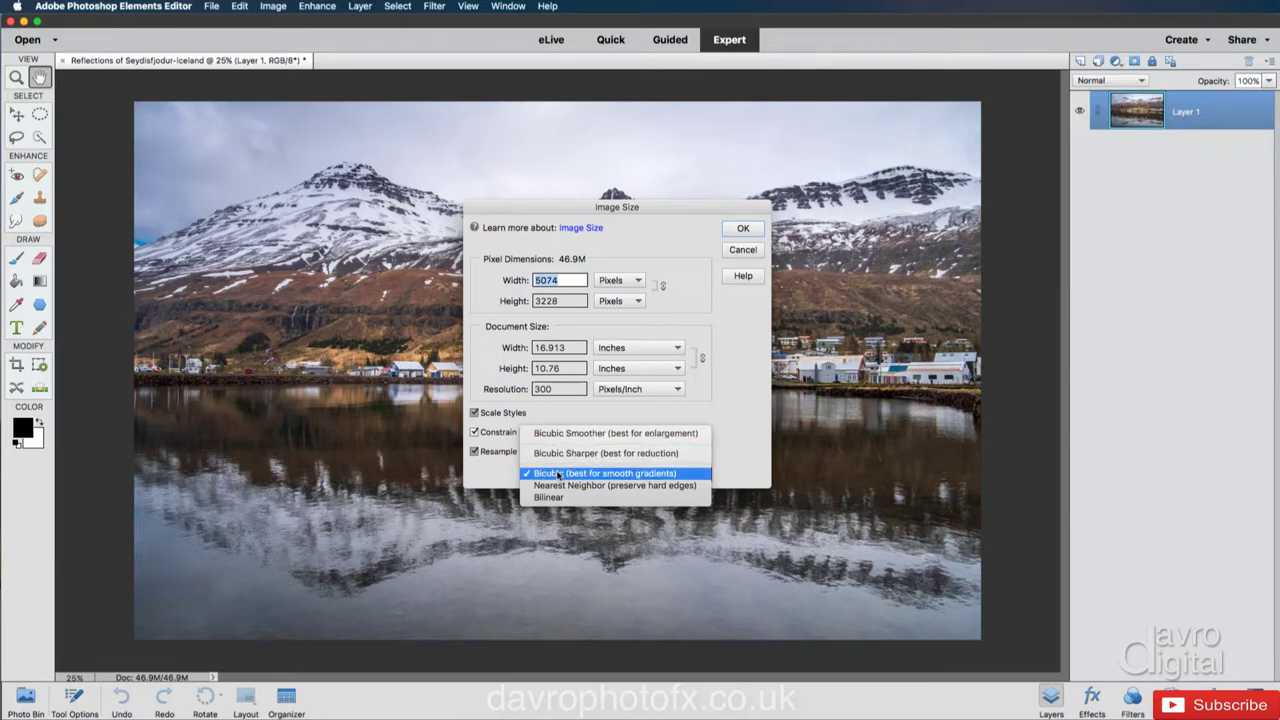
pyautogui.click(556, 474)
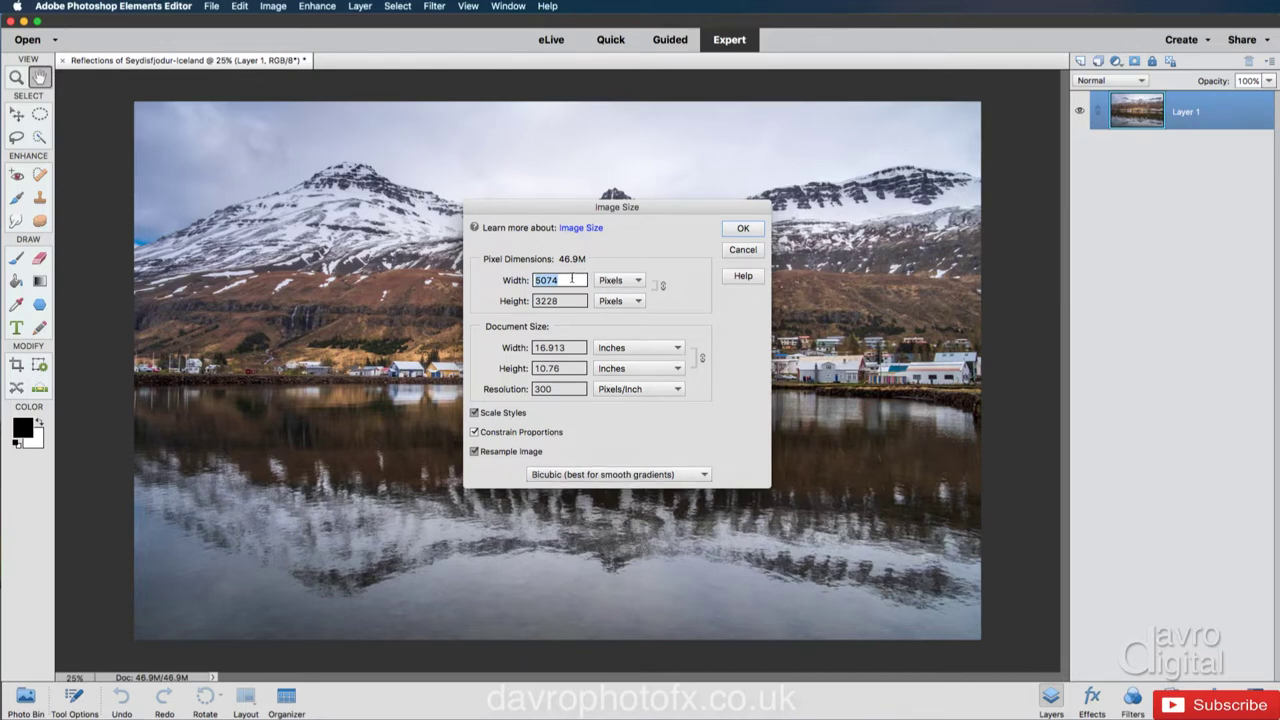
pyautogui.write('2500')
pyautogui.click(742, 229)
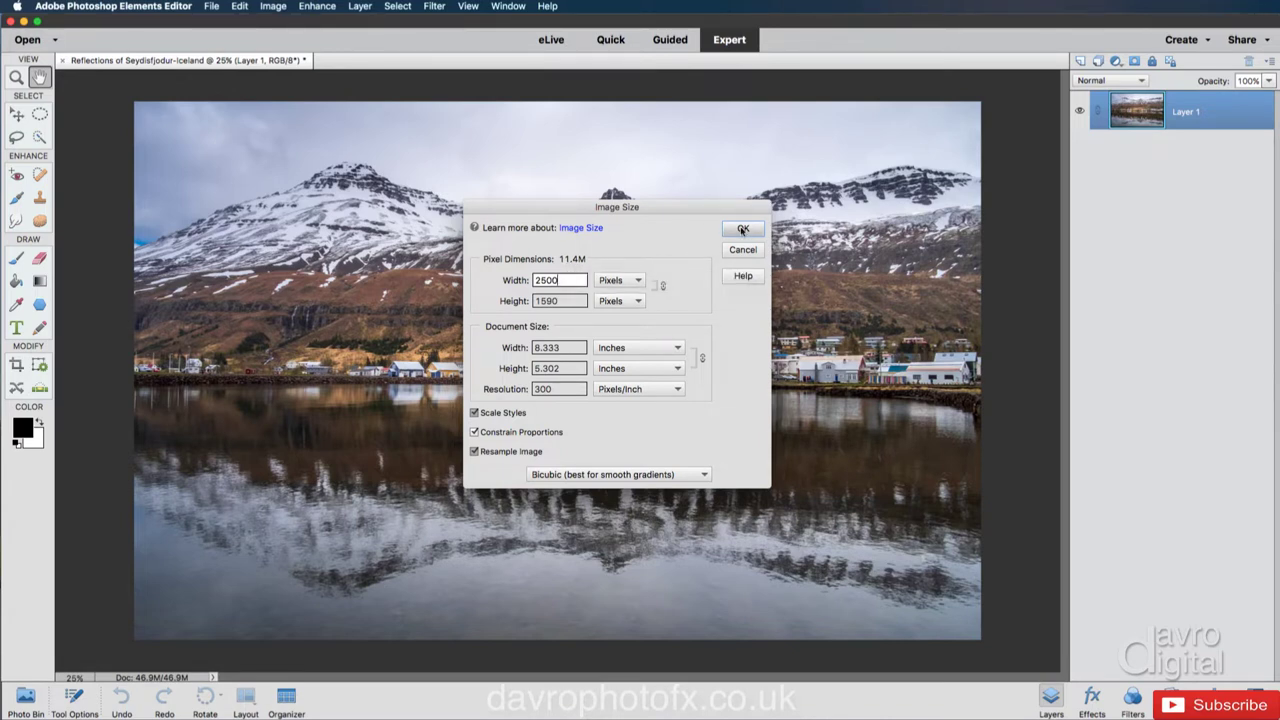
# - Apply the 2500 × 1590 pixel resize and fit the image to the window
pyautogui.click(742, 229)
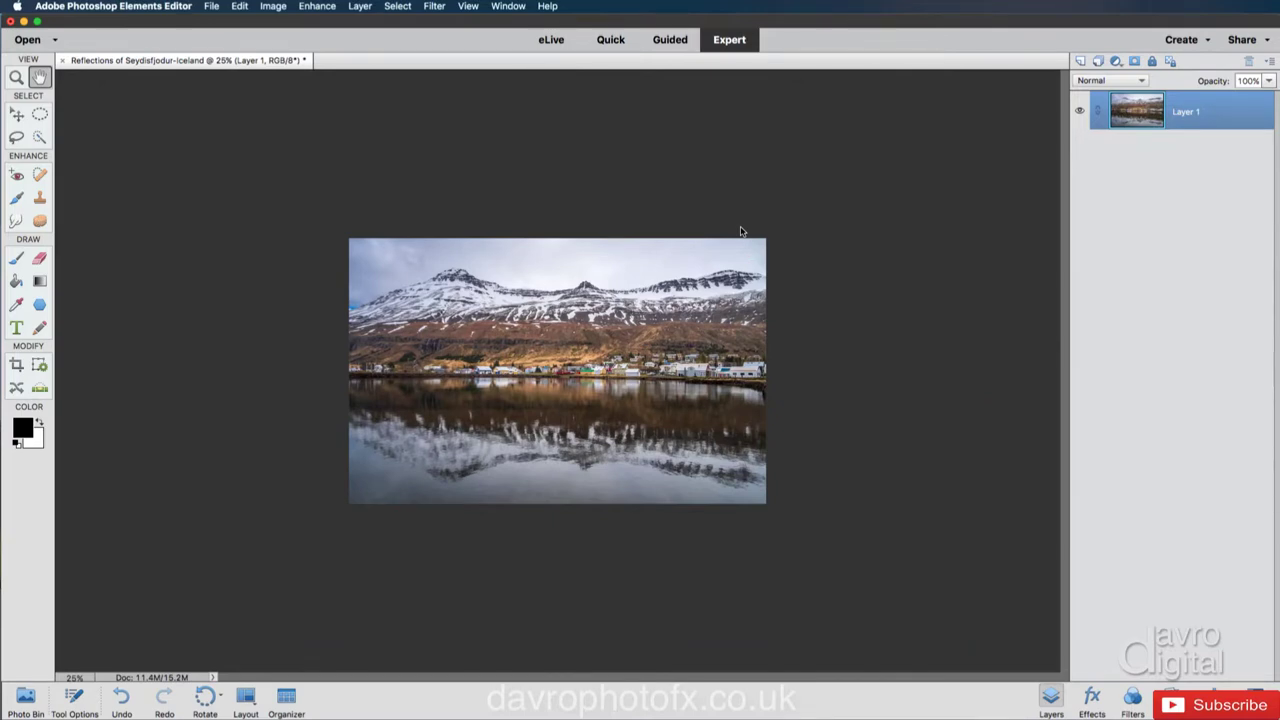
pyautogui.press('super+0')
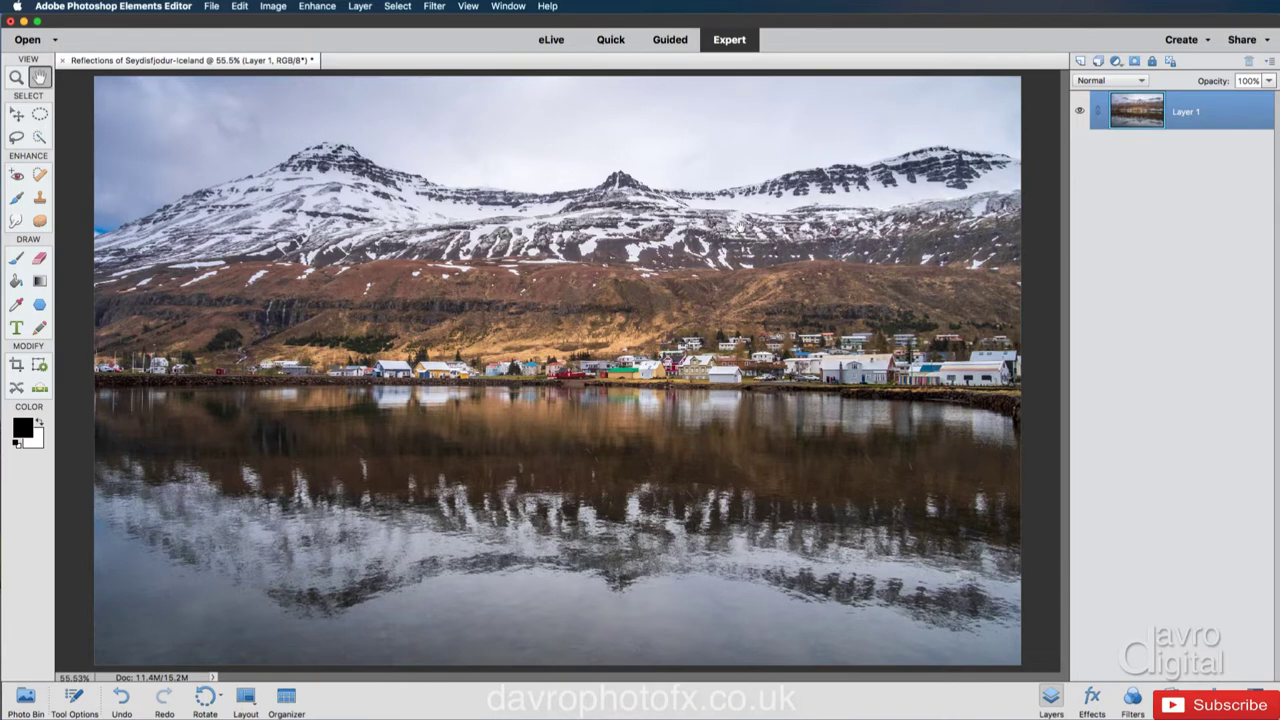
# - Duplicate the photo layer as Layer 1 copy and open Adjust Sharpness
pyautogui.press('super+j')
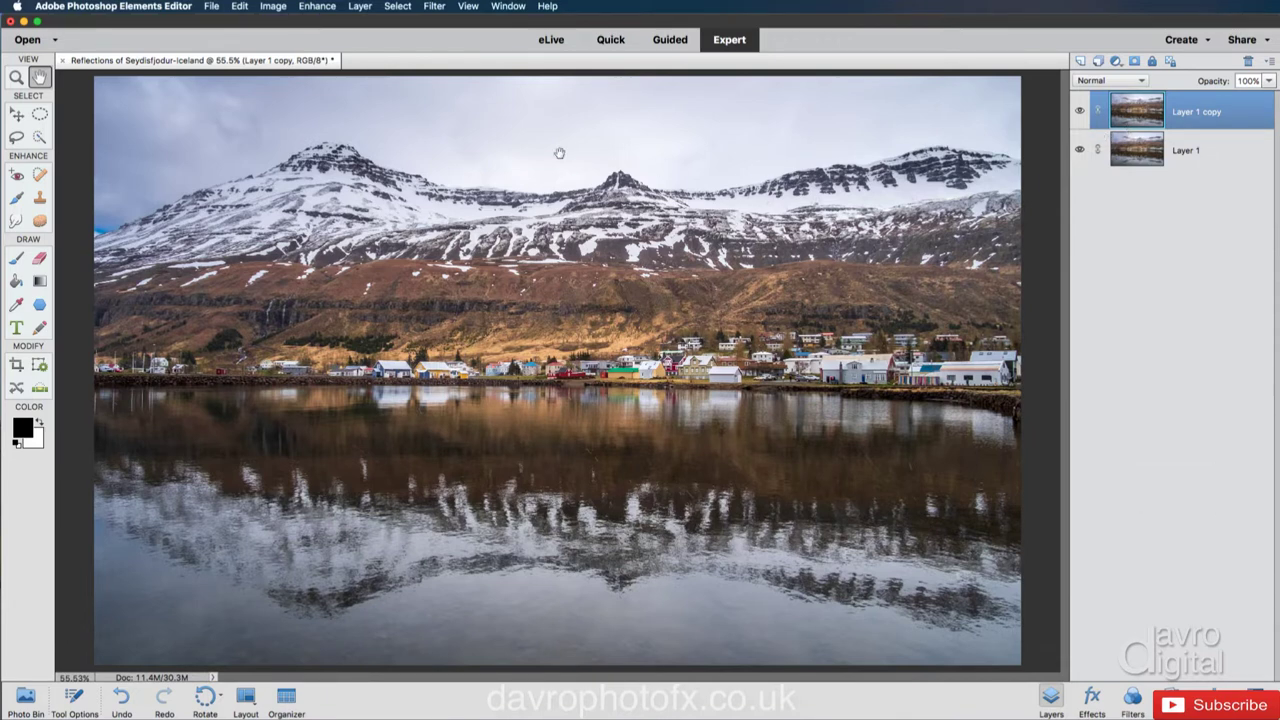
pyautogui.click(313, 7)
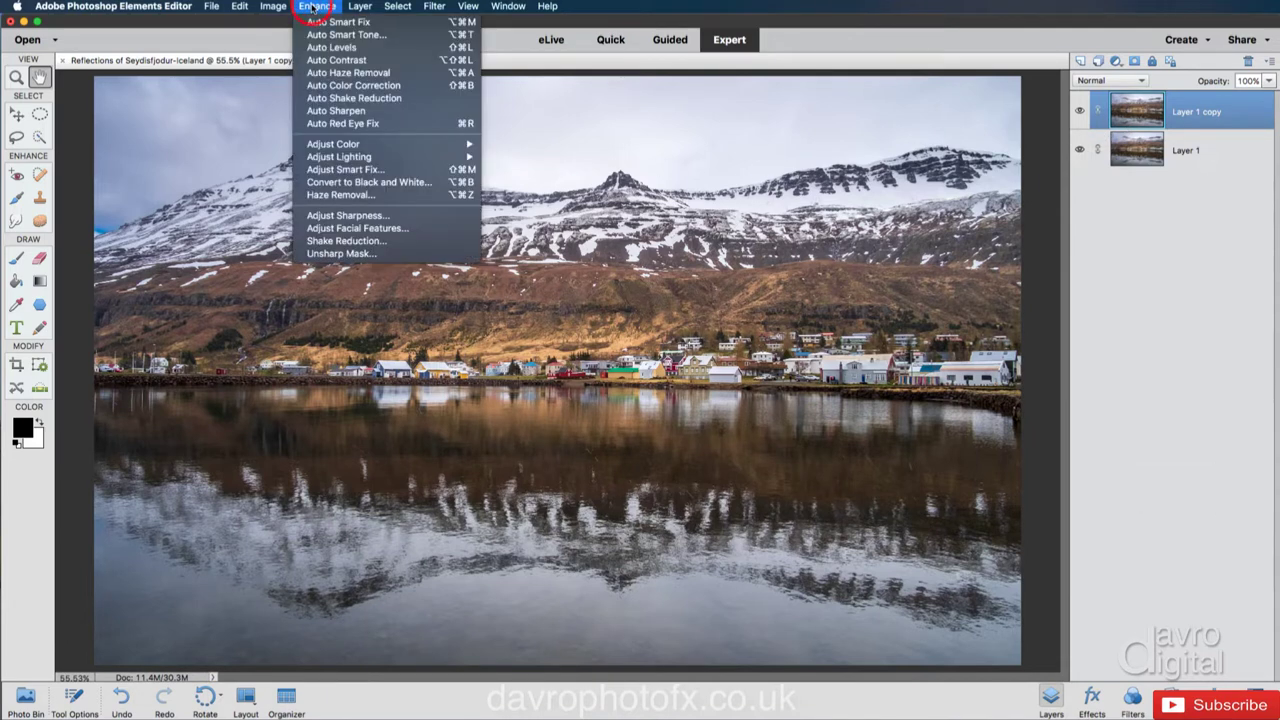
pyautogui.click(328, 216)
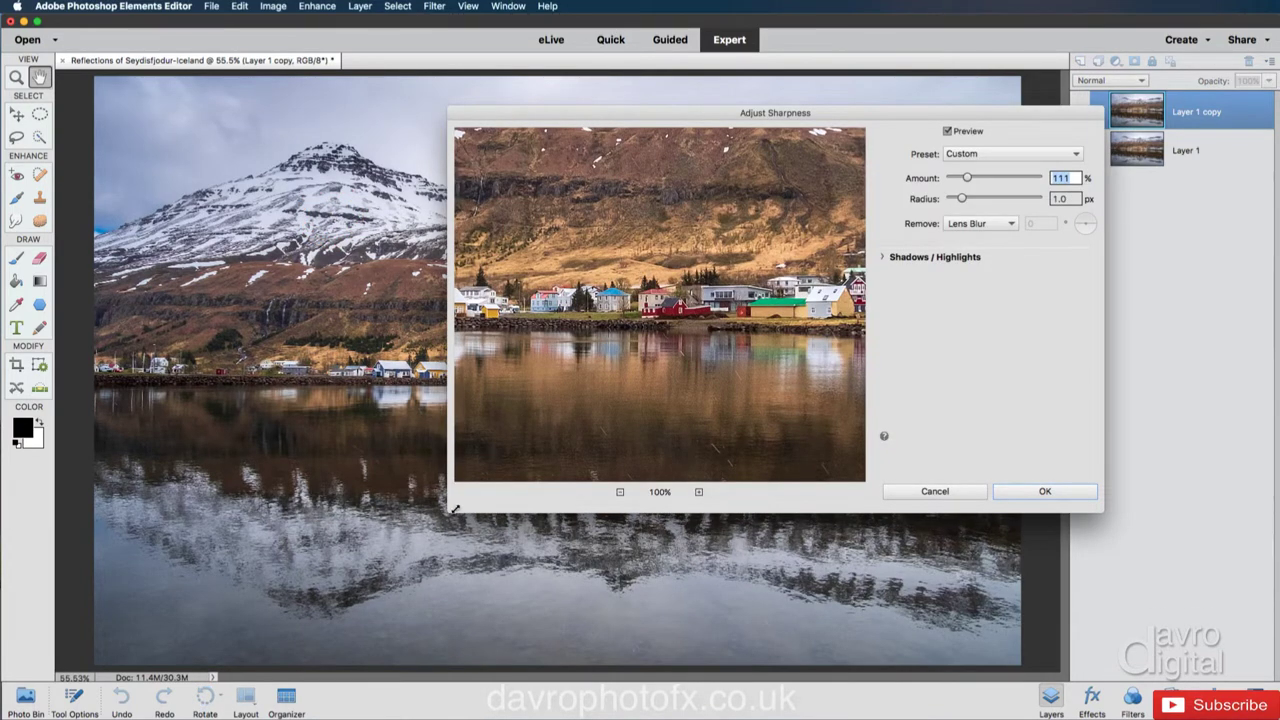
# - Resize and reposition the sharpening dialog, previewing the waterfront houses with Remove: Lens Blur
pyautogui.moveTo(449, 511); pyautogui.dragTo(381, 536)
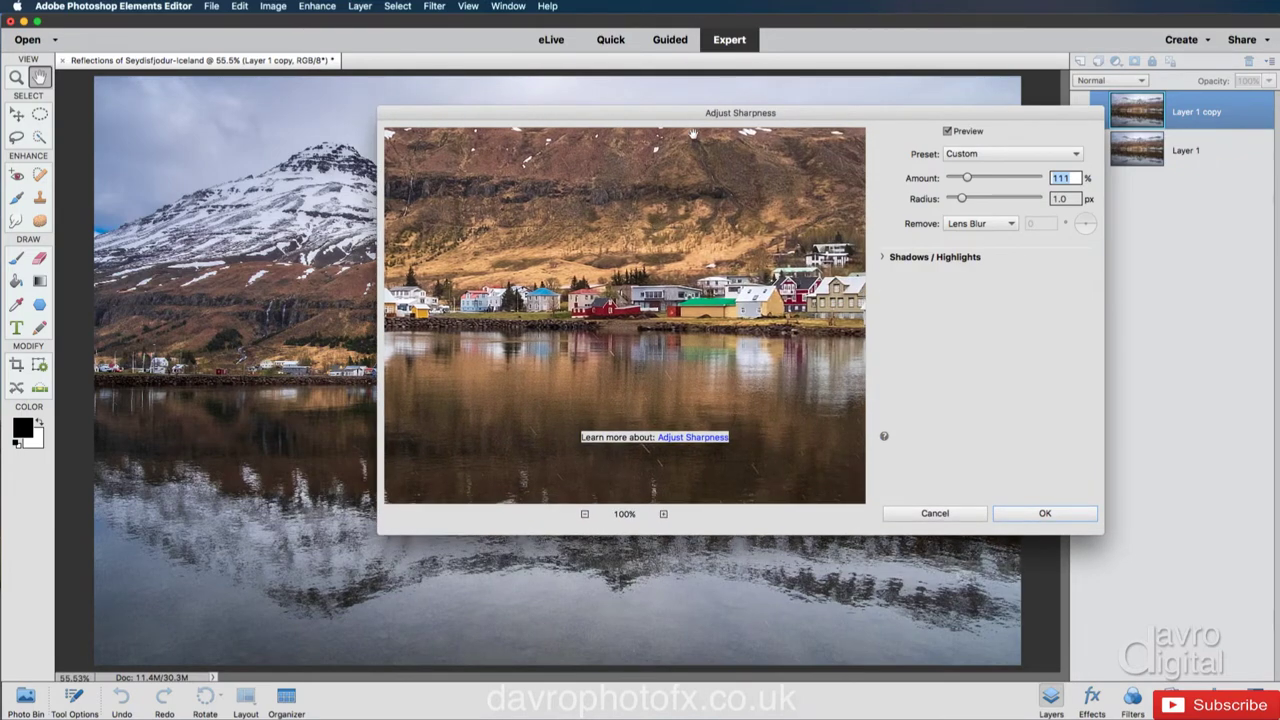
pyautogui.moveTo(699, 114); pyautogui.dragTo(844, 171)
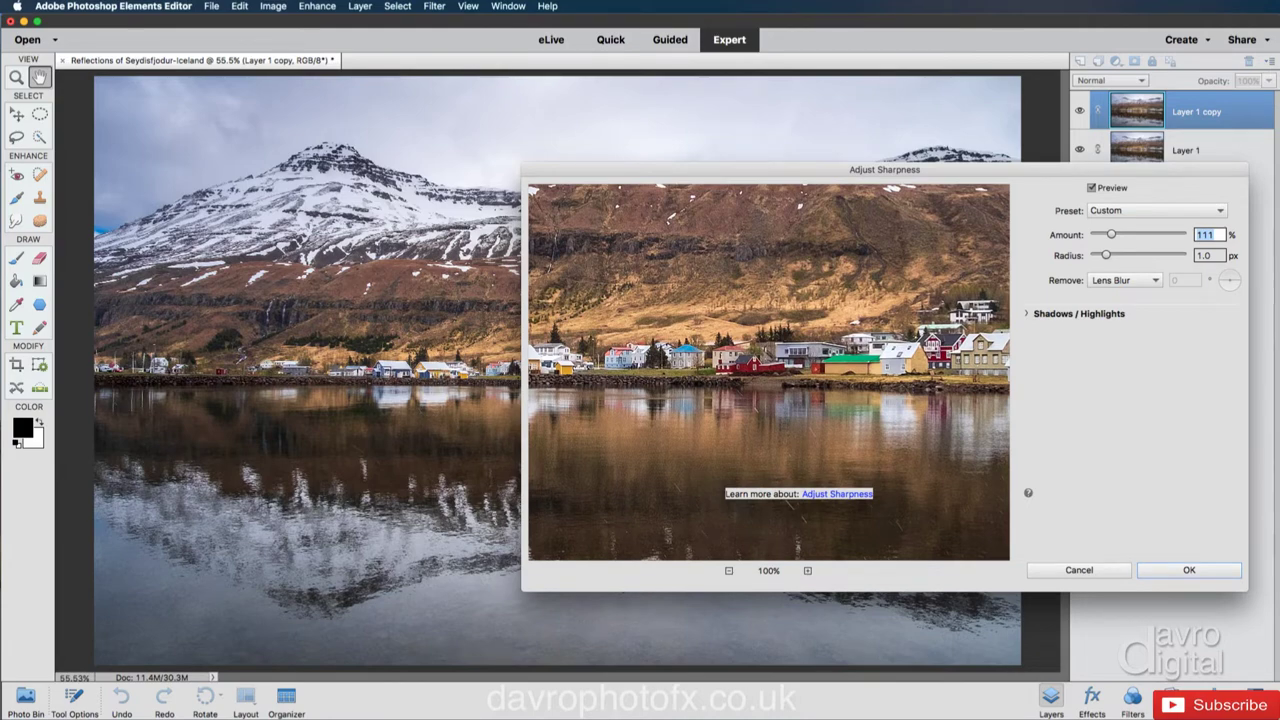
pyautogui.click(386, 372)
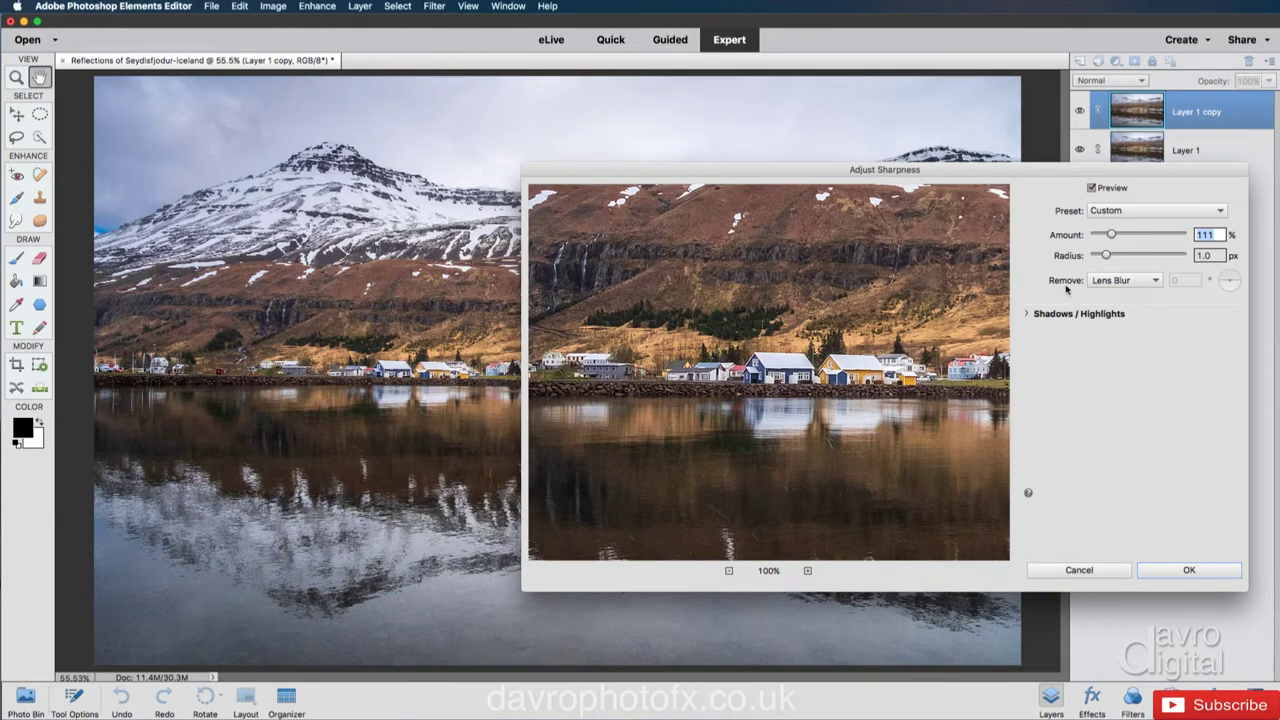
pyautogui.click(1109, 283)
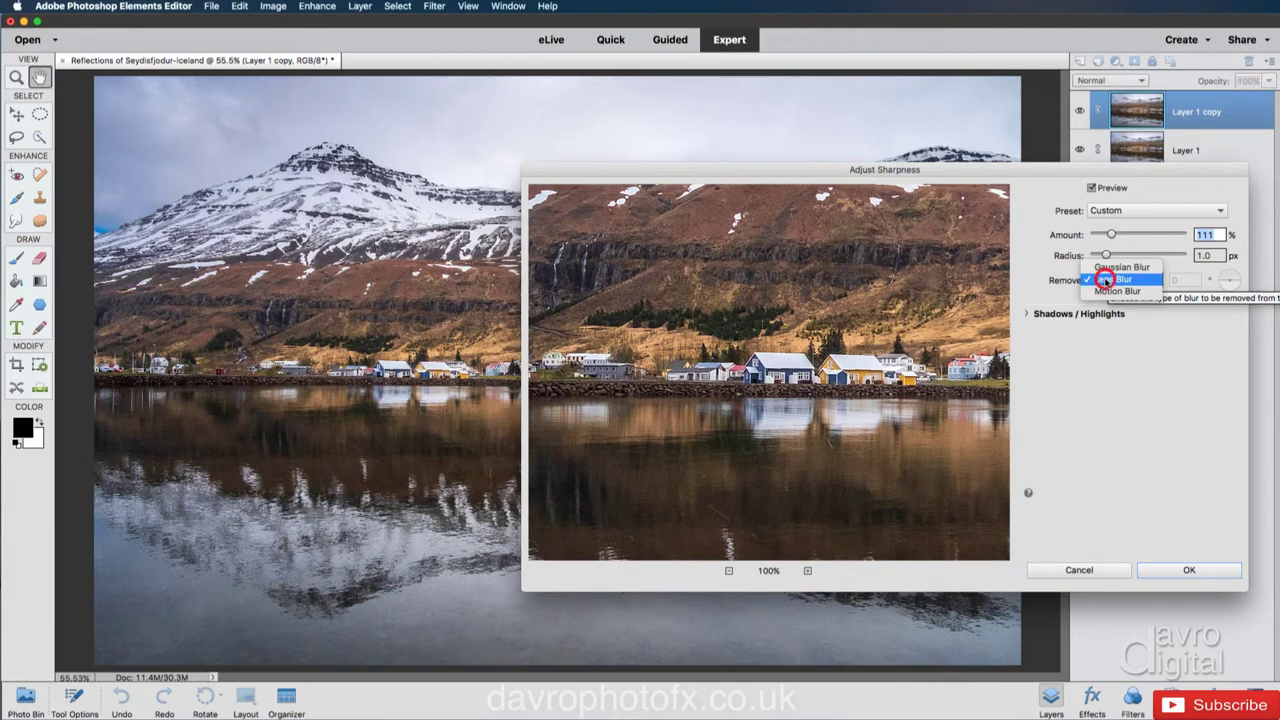
pyautogui.click(1100, 281)
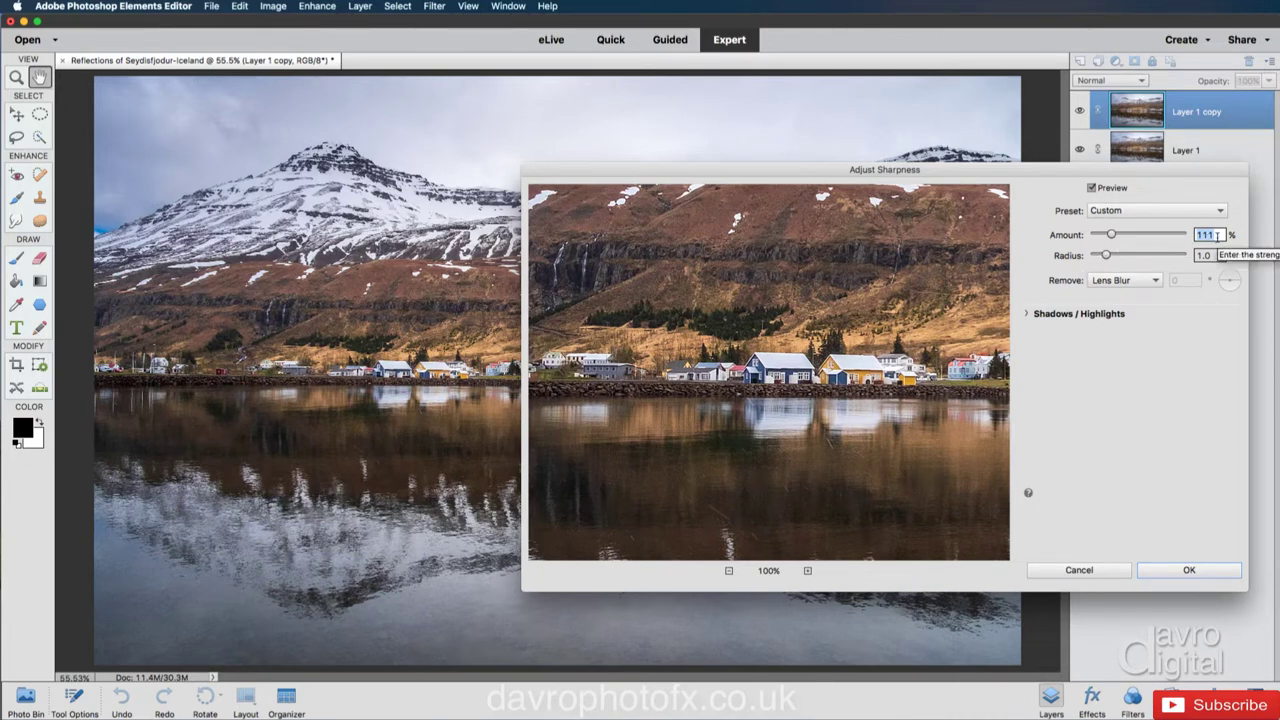
# - Raise the sharpening amount to 125% at 1.0 px radius, comparing with and without sharpening
pyautogui.write('76')
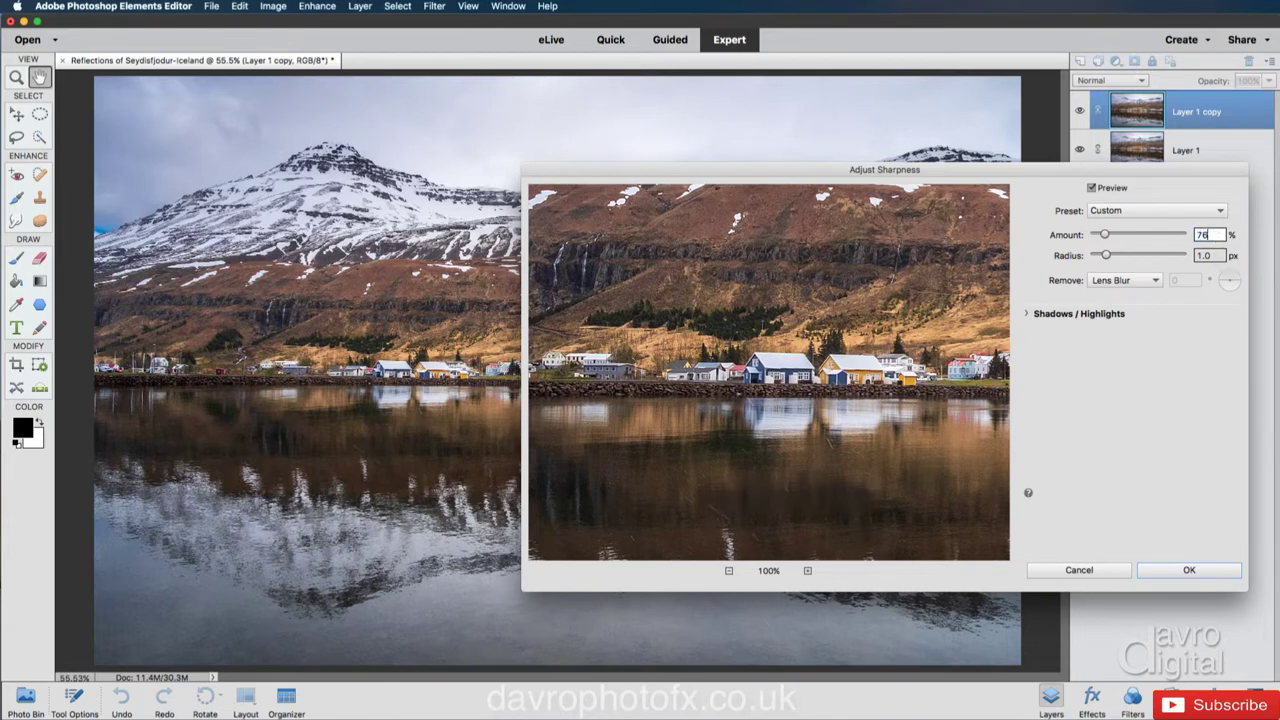
pyautogui.click(814, 386)
pyautogui.moveTo(1107, 235); pyautogui.dragTo(1113, 236)
pyautogui.moveTo(899, 395); pyautogui.dragTo(899, 395)
pyautogui.moveTo(677, 174); pyautogui.dragTo(694, 202)
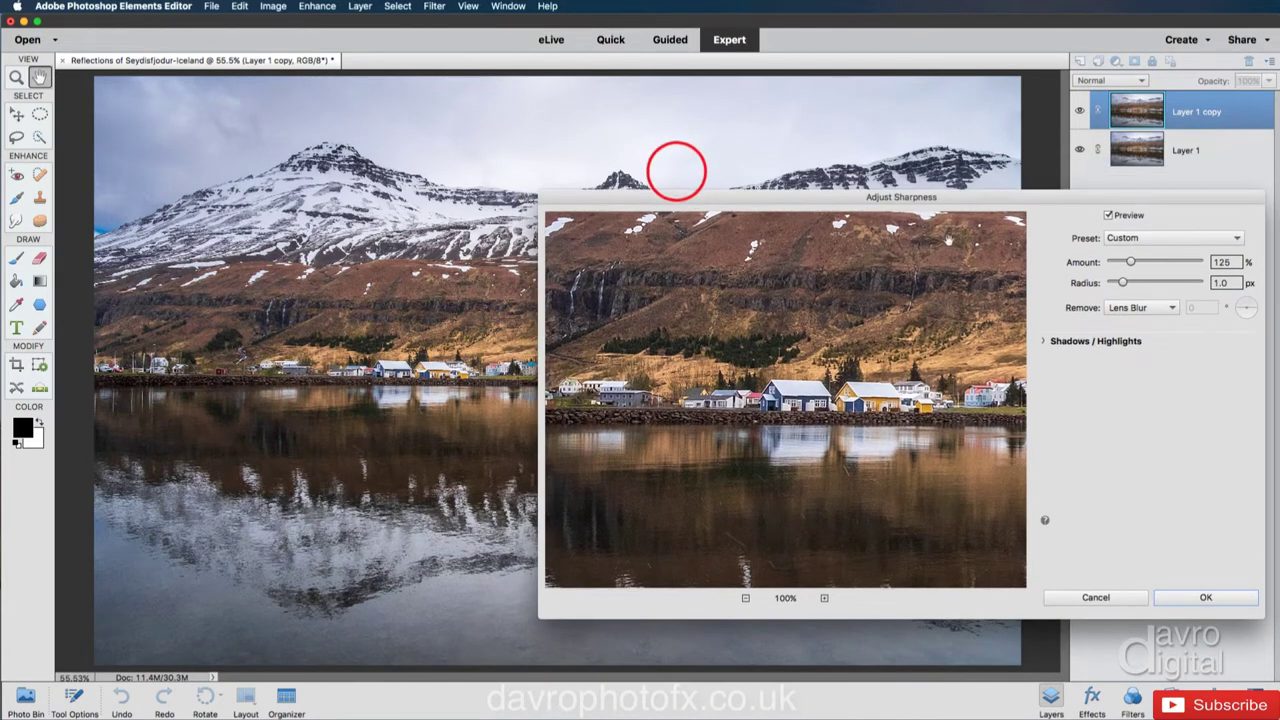
# - Toggle Preview off and on once more, then apply the sharpening to Layer 1 copy
pyautogui.click(1108, 216)
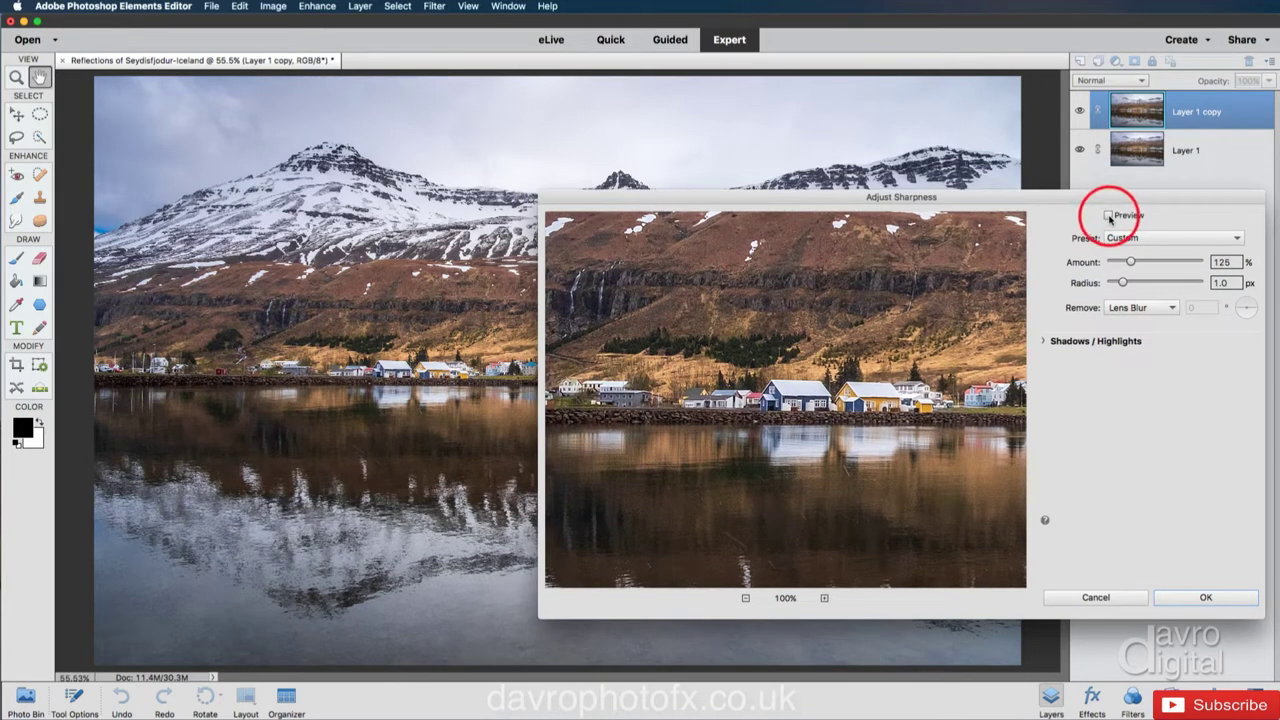
pyautogui.click(1108, 216)
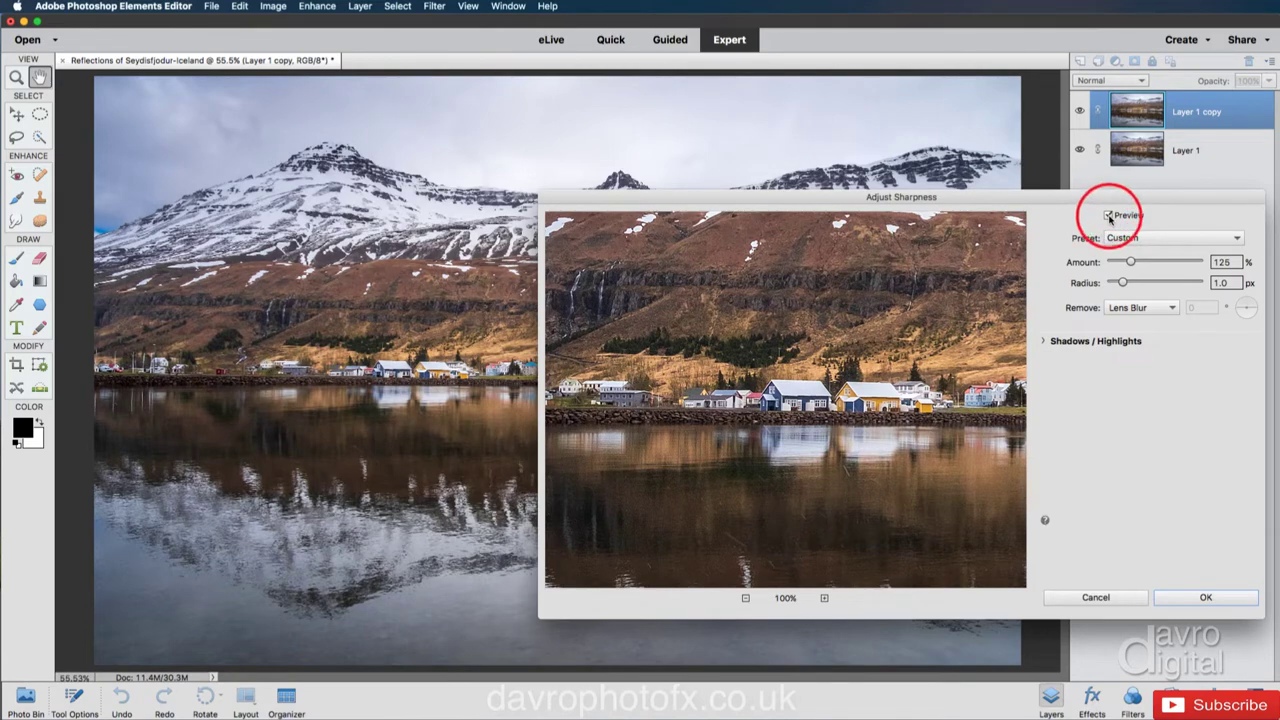
pyautogui.click(1208, 598)
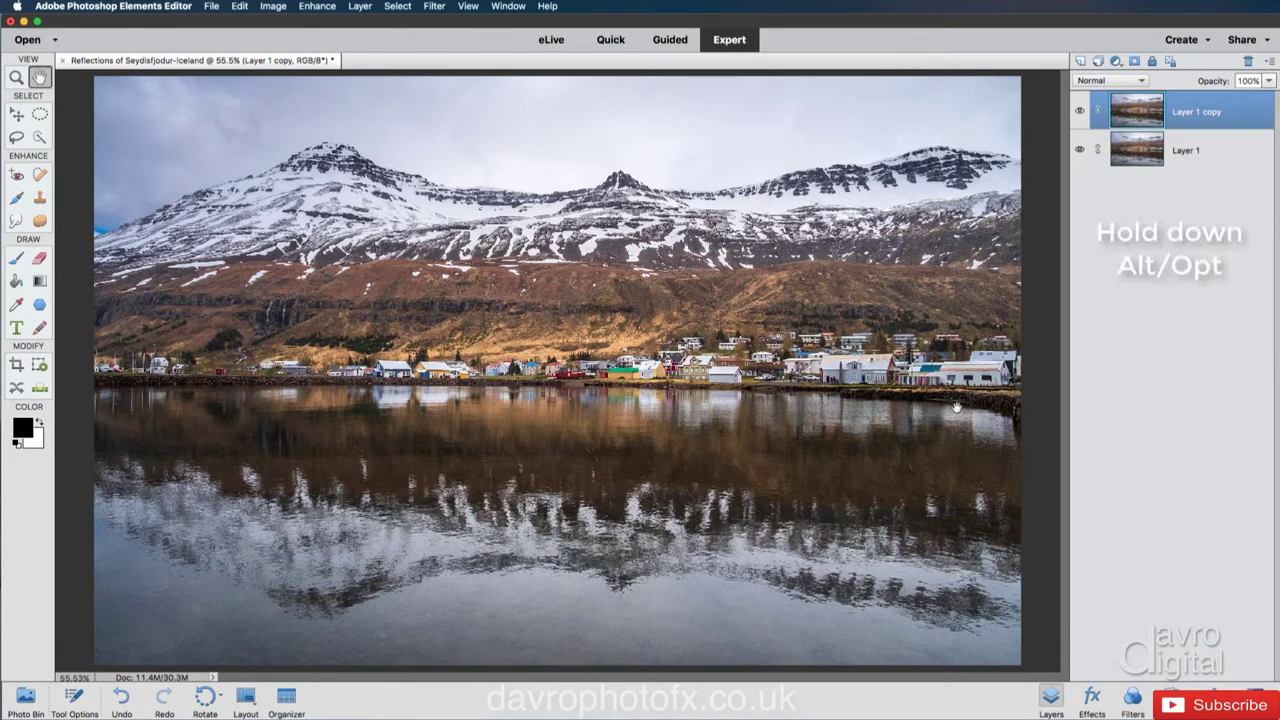
# - Add a black hide-all mask to Layer 1 copy, briefly disabling and re-enabling it to check
pyautogui.press('alt')
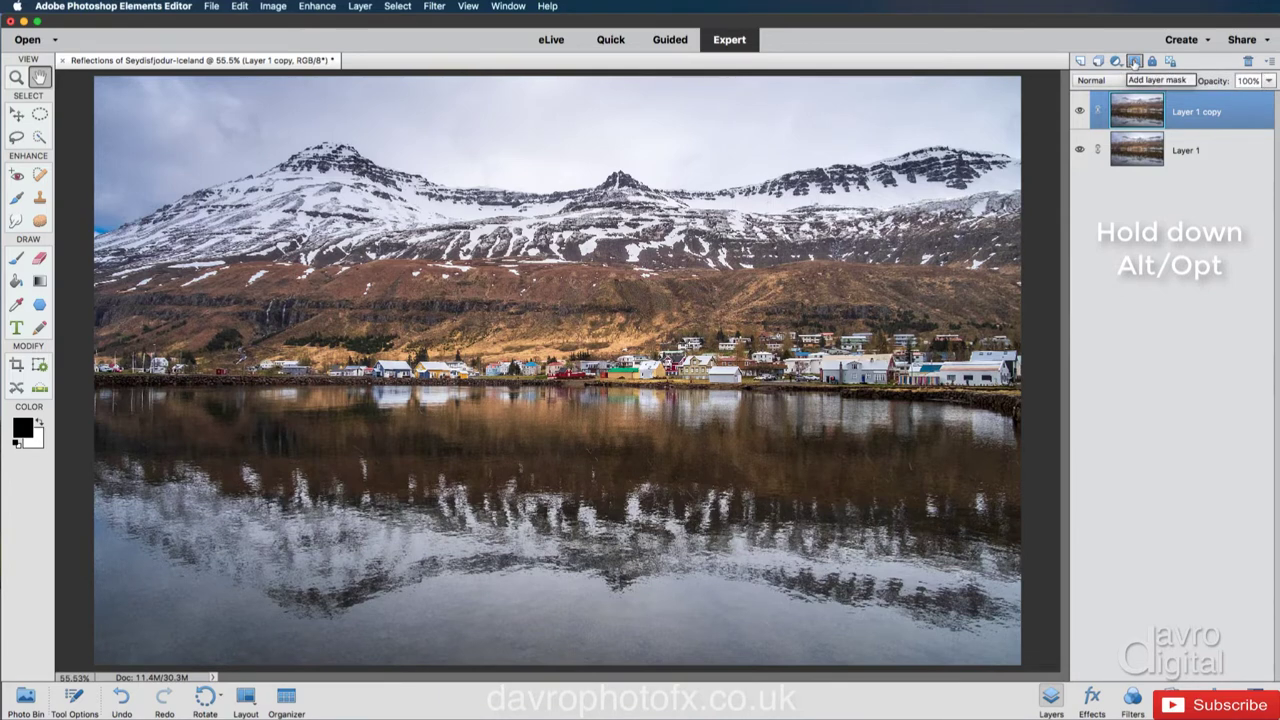
pyautogui.keyDown('alt'); pyautogui.click(1134, 61); pyautogui.keyUp('alt')
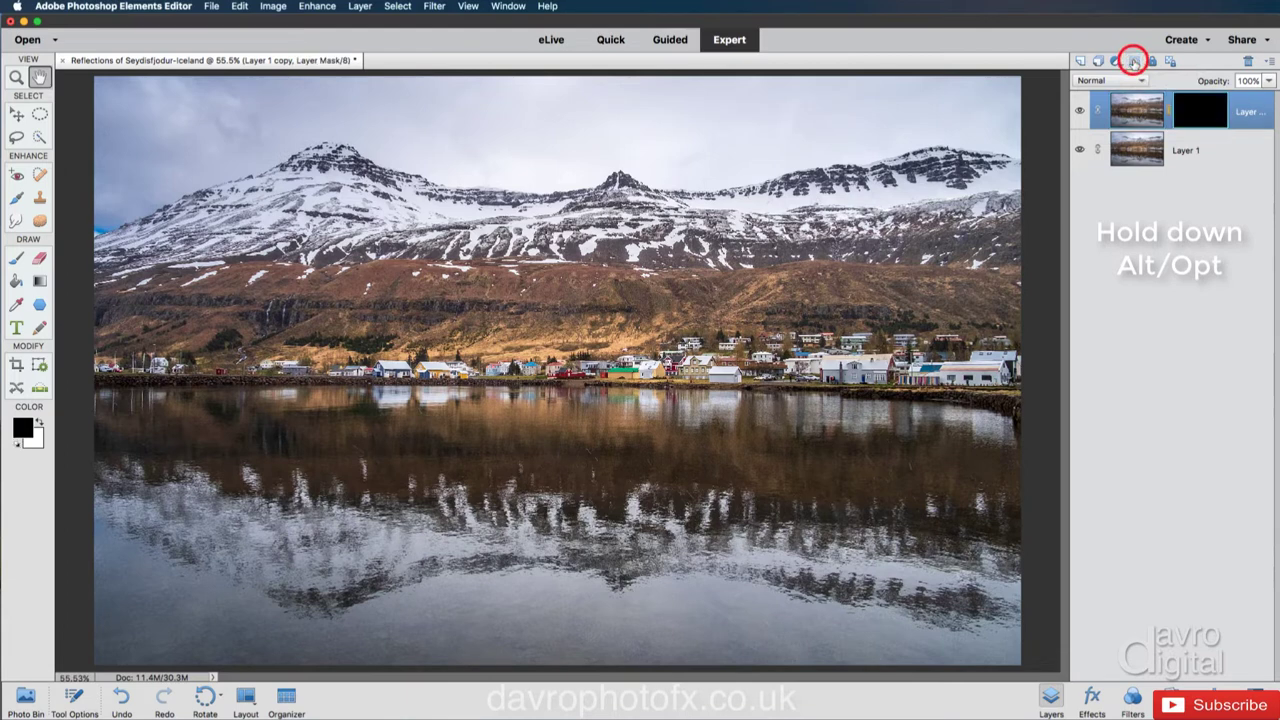
pyautogui.keyDown('shift'); pyautogui.click(1193, 114); pyautogui.keyUp('shift')
pyautogui.keyDown('shift'); pyautogui.click(1193, 114); pyautogui.keyUp('shift')
# - Choose the Soft Round 300 pixels brush with white as the painting colour
pyautogui.click(15, 258)
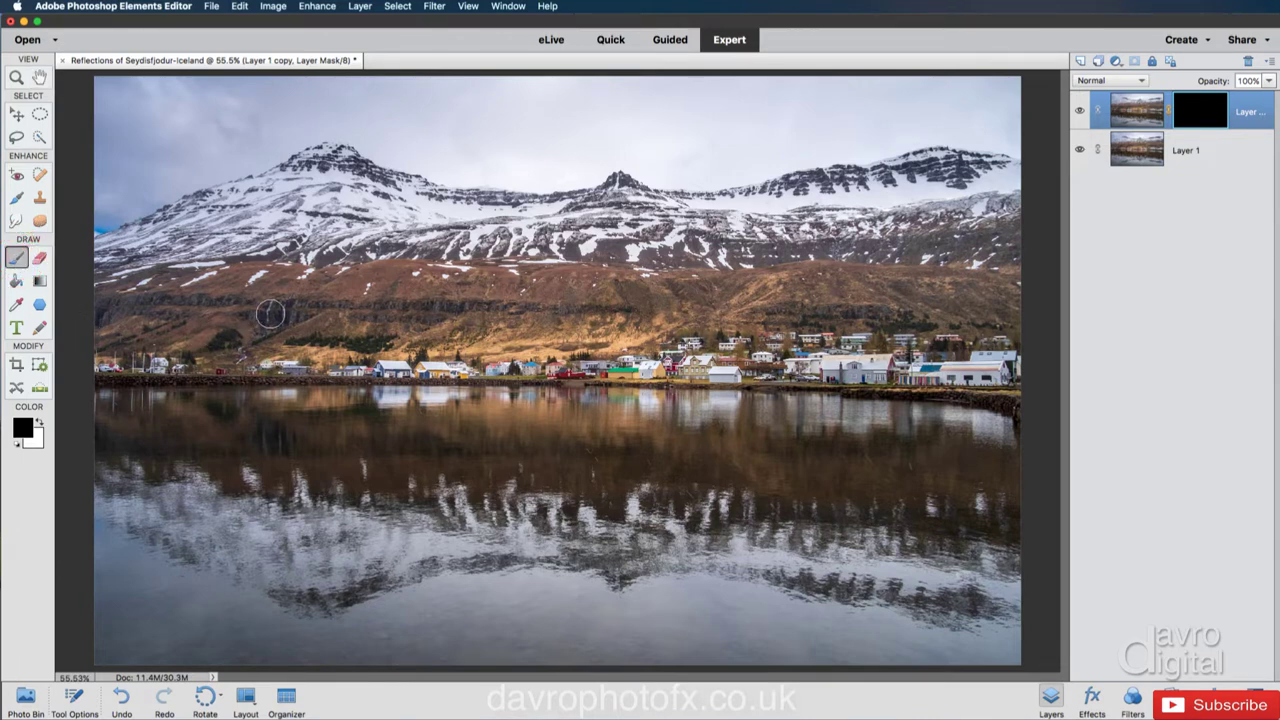
pyautogui.rightClick(271, 314)
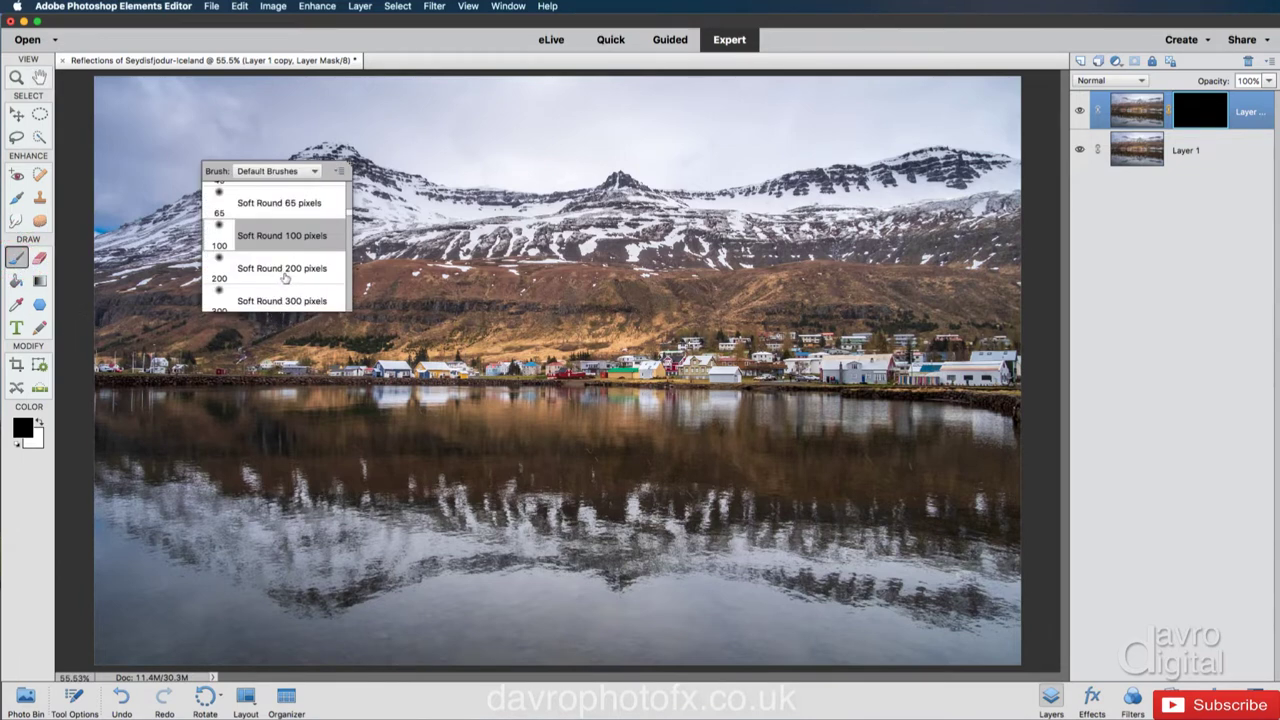
pyautogui.click(276, 300)
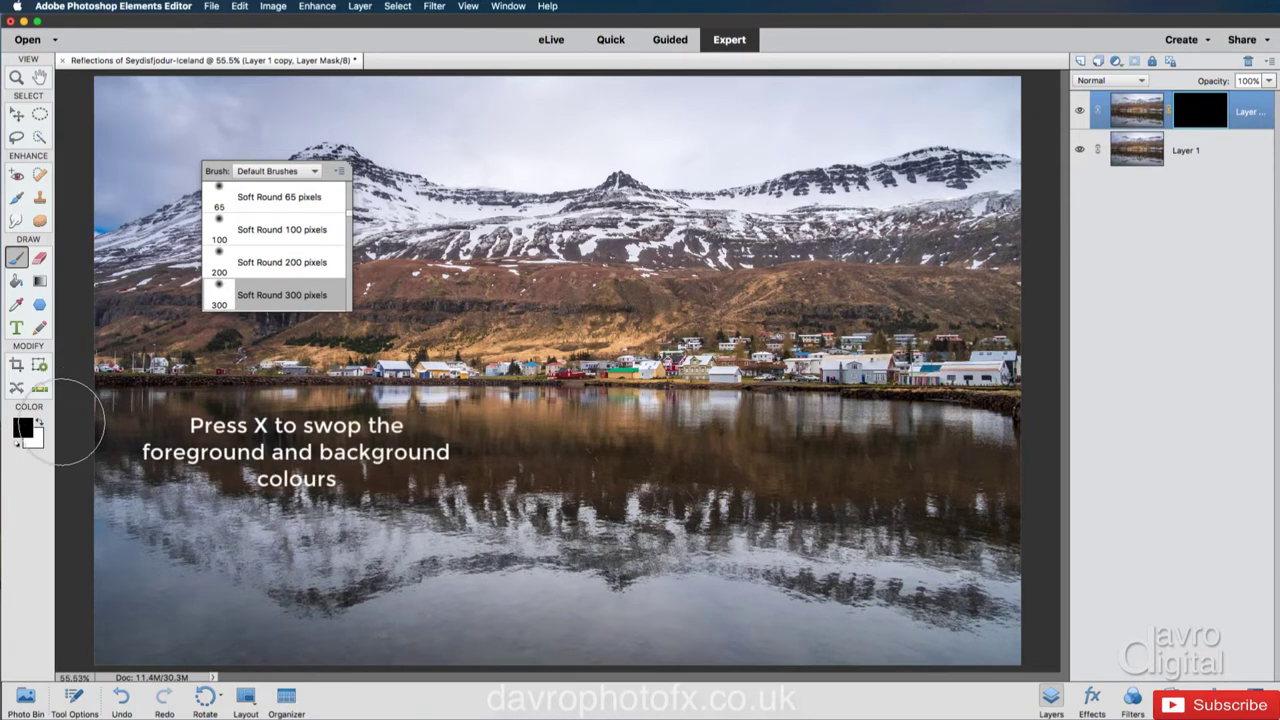
pyautogui.press('x')
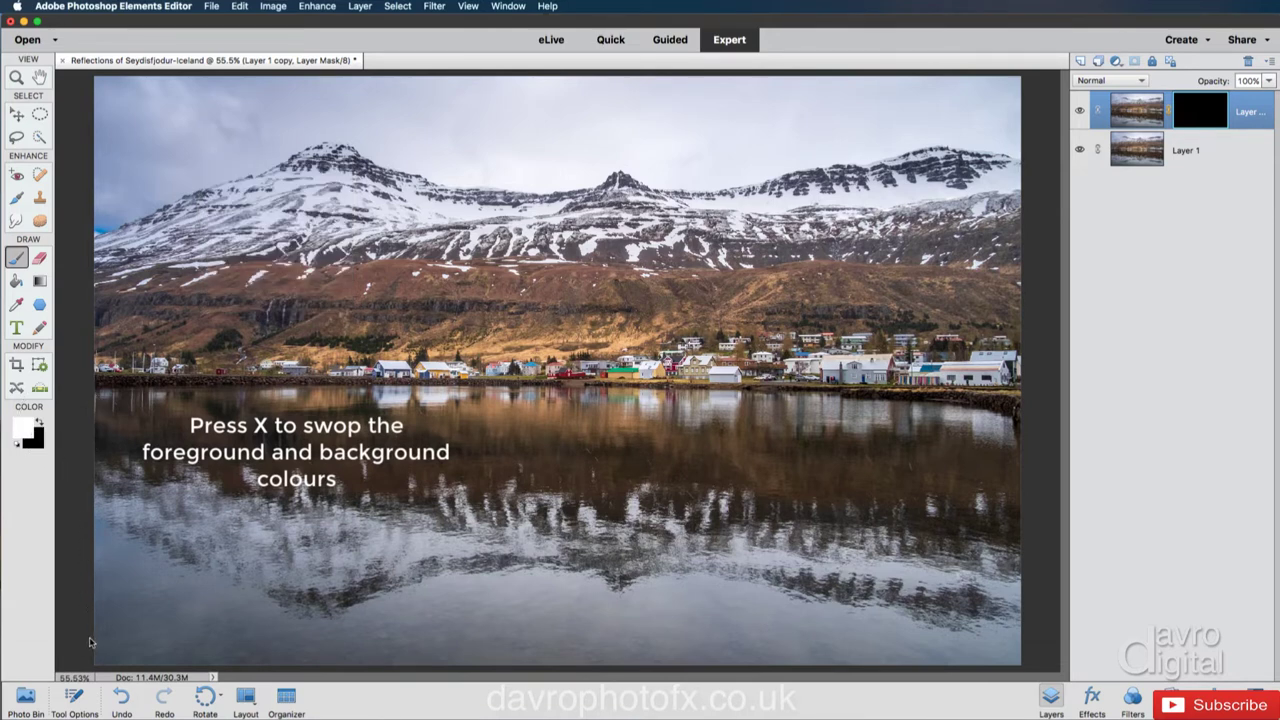
# - Set brush spacing to 1% and opacity to 96%, then hide the Tool Options
pyautogui.click(83, 700)
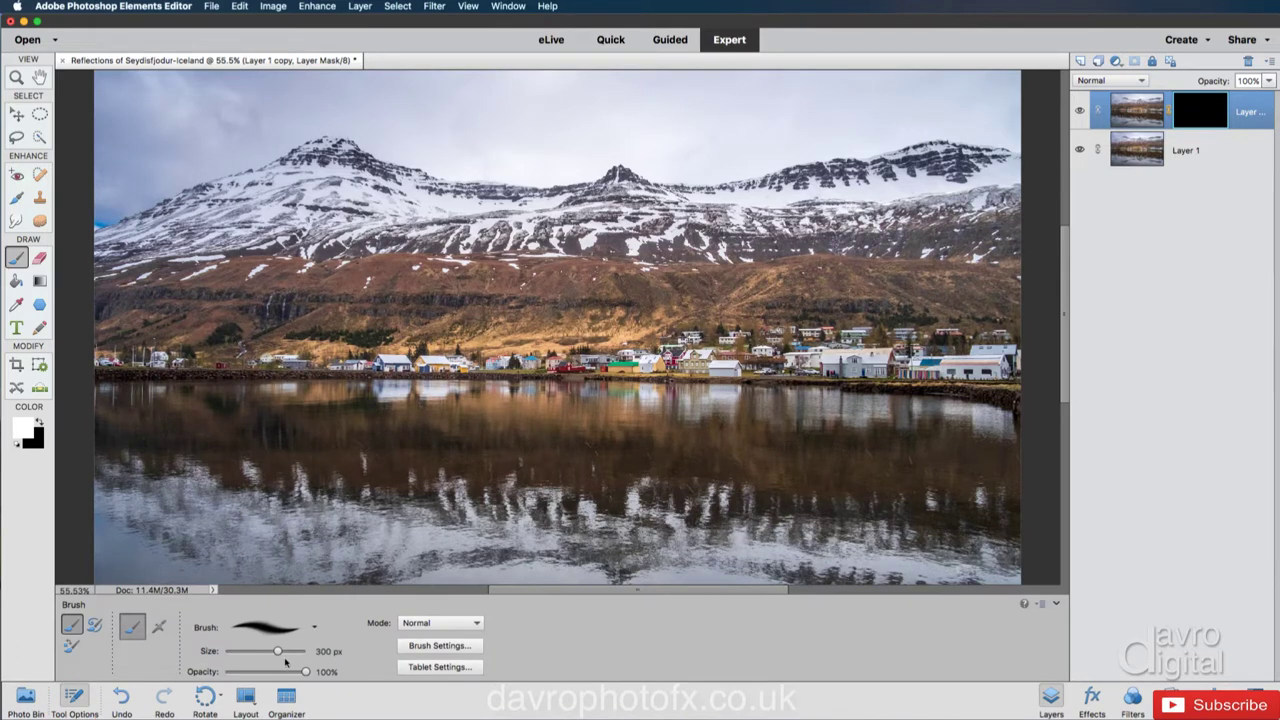
pyautogui.click(420, 647)
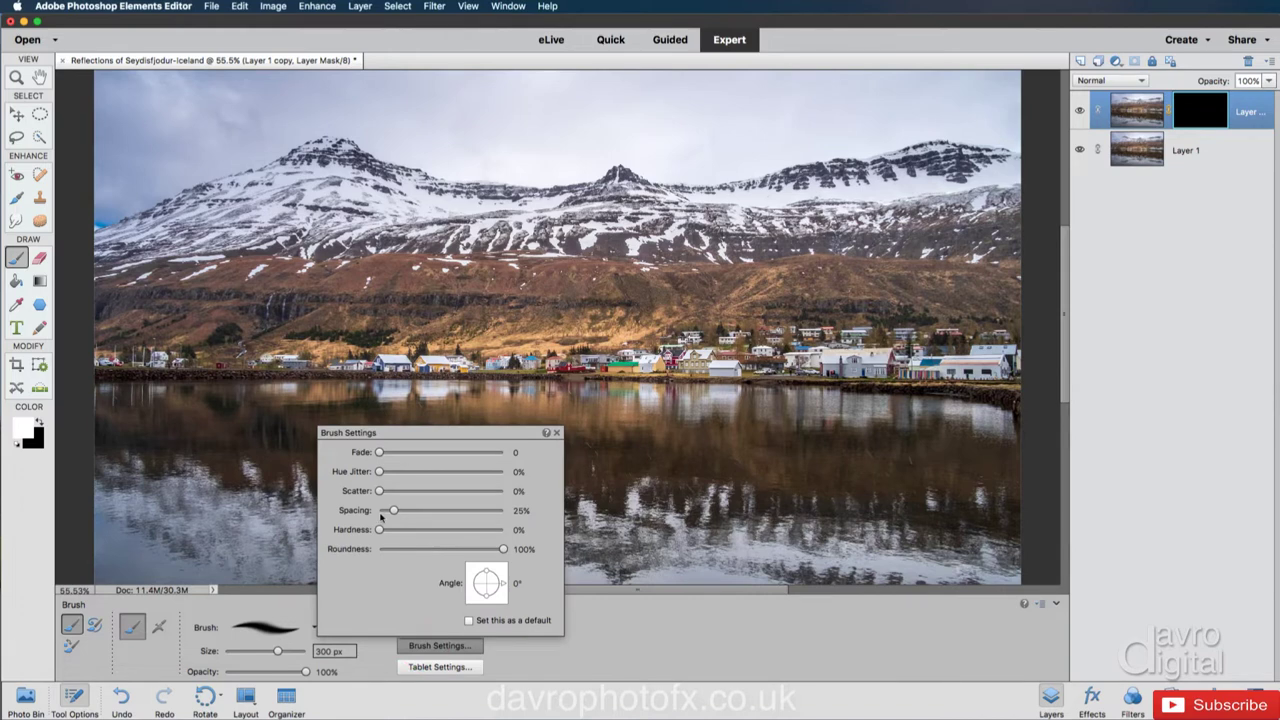
pyautogui.moveTo(394, 511); pyautogui.dragTo(377, 514)
pyautogui.click(557, 433)
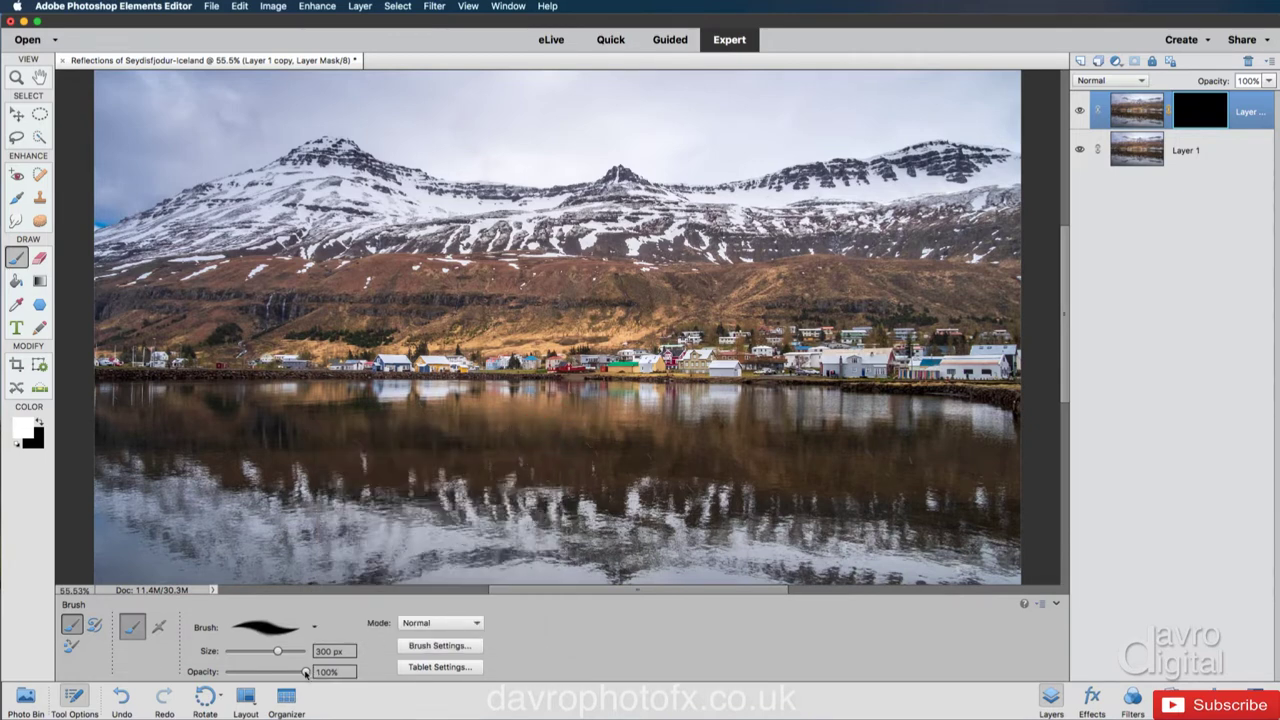
pyautogui.moveTo(305, 673); pyautogui.dragTo(304, 673)
pyautogui.click(75, 695)
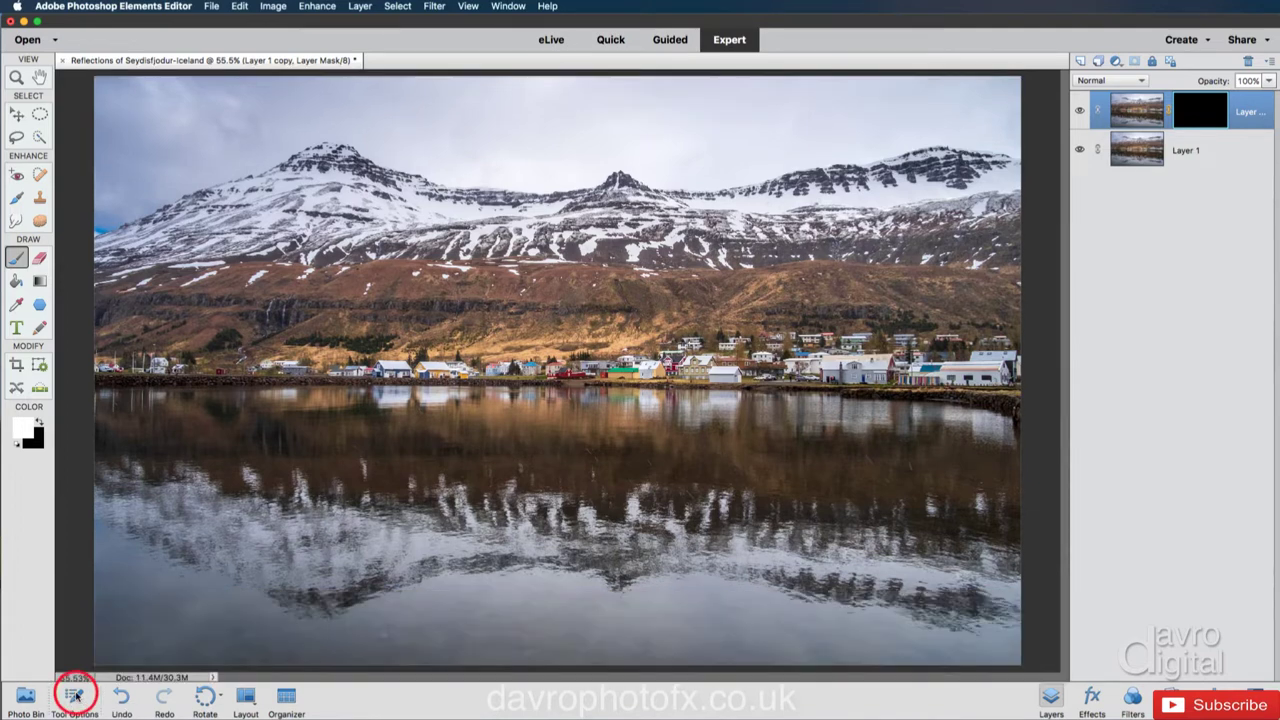
# - Paint white on the mask along the left and right shoreline houses to reveal sharpening
pyautogui.click(986, 368)
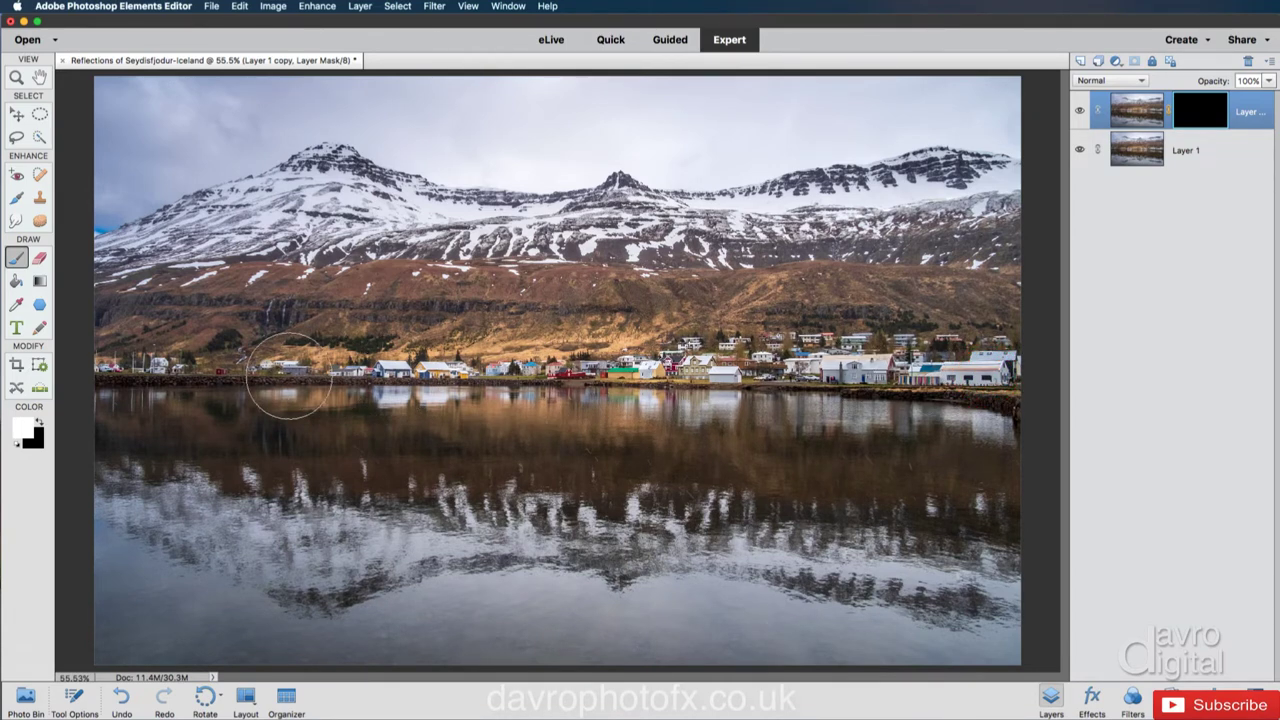
pyautogui.moveTo(140, 370); pyautogui.dragTo(135, 371)
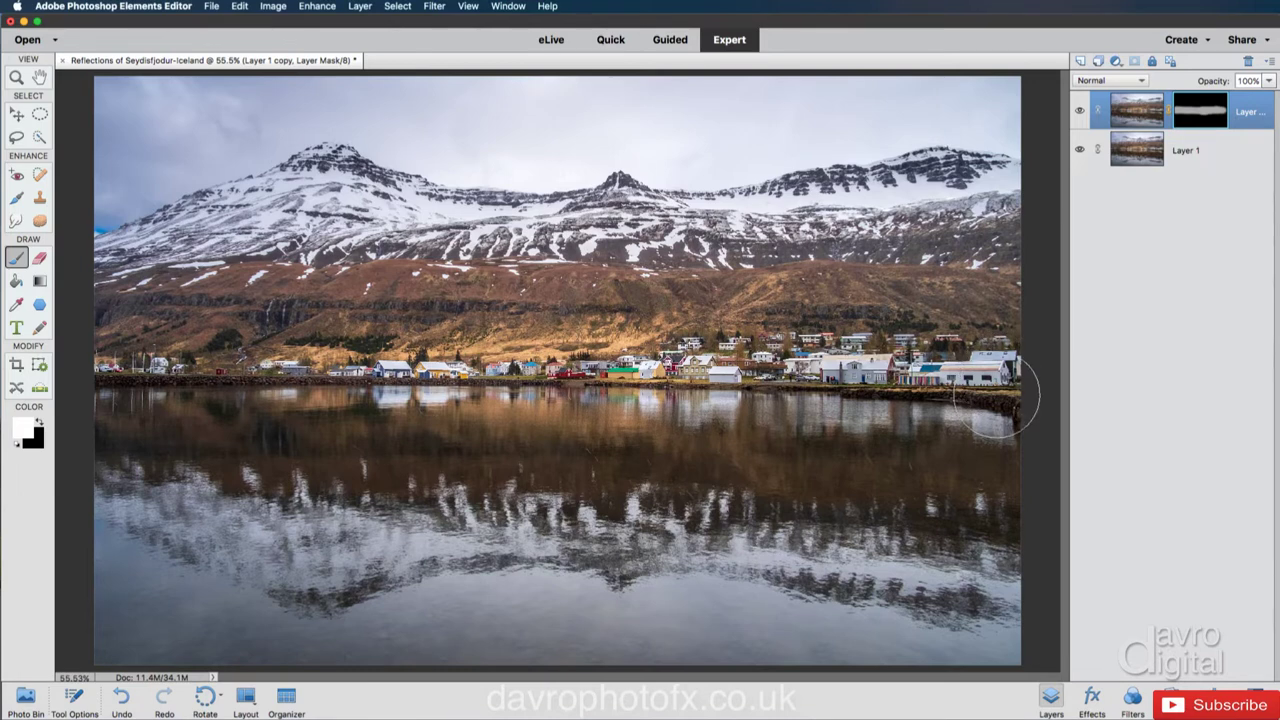
pyautogui.moveTo(996, 399)
pyautogui.mouseDown()
pyautogui.moveTo(987, 374)
pyautogui.moveTo(860, 385)
pyautogui.mouseUp()
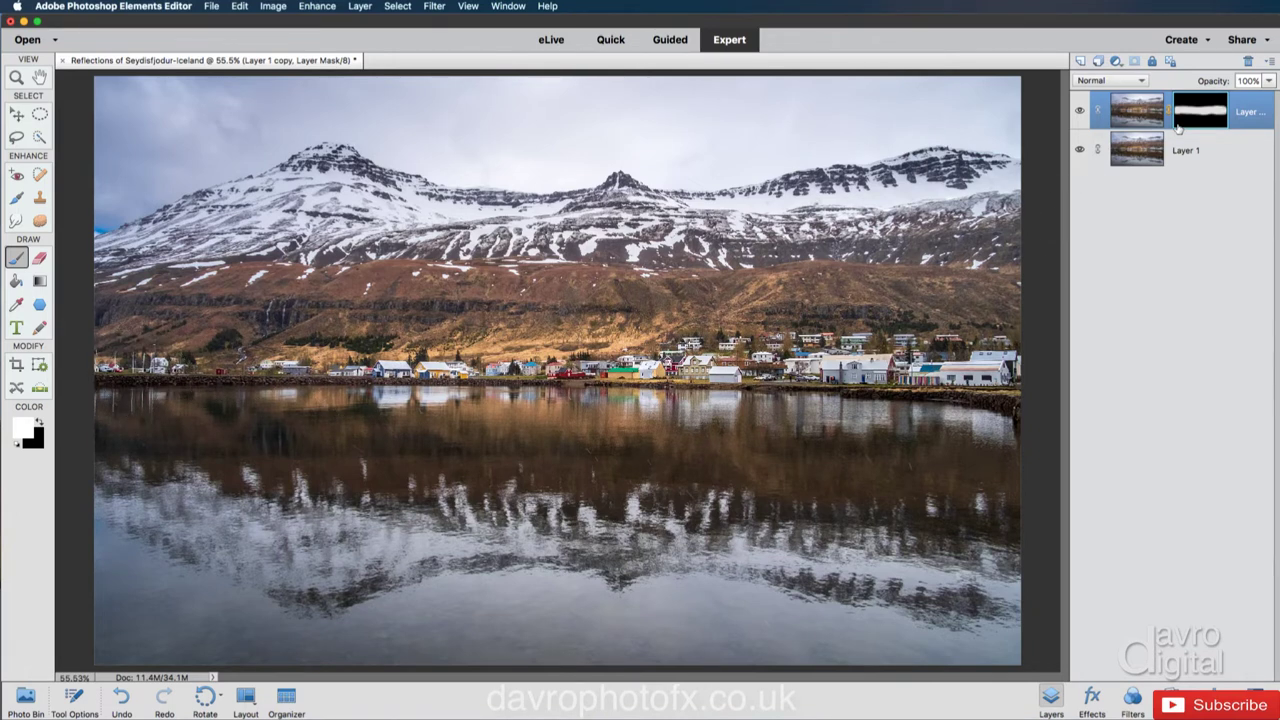
# - With a larger brush, reveal sharpening on the left mountainside and the left and lower-right reflections
pyautogui.press(']')
pyautogui.click(975, 295)
pyautogui.moveTo(218, 312)
pyautogui.mouseDown()
pyautogui.moveTo(160, 320)
pyautogui.moveTo(210, 318)
pyautogui.mouseUp()
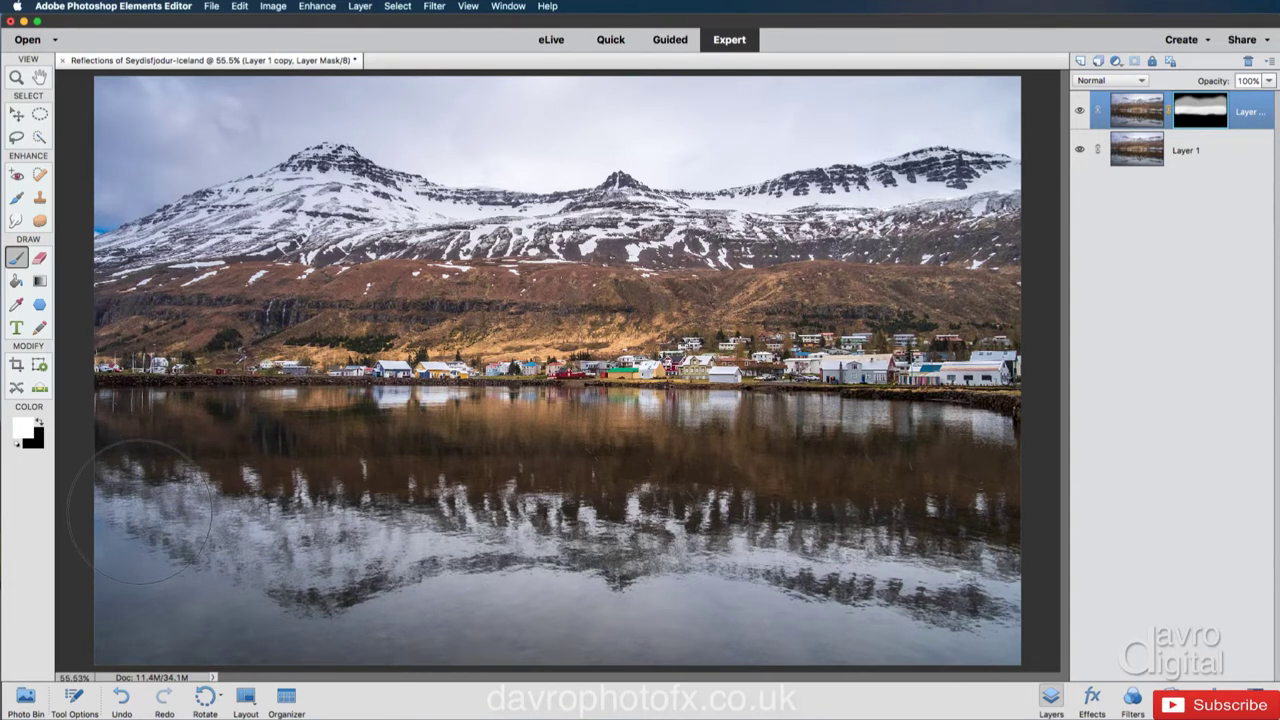
pyautogui.moveTo(140, 518); pyautogui.dragTo(129, 520)
pyautogui.moveTo(930, 560); pyautogui.dragTo(985, 570)
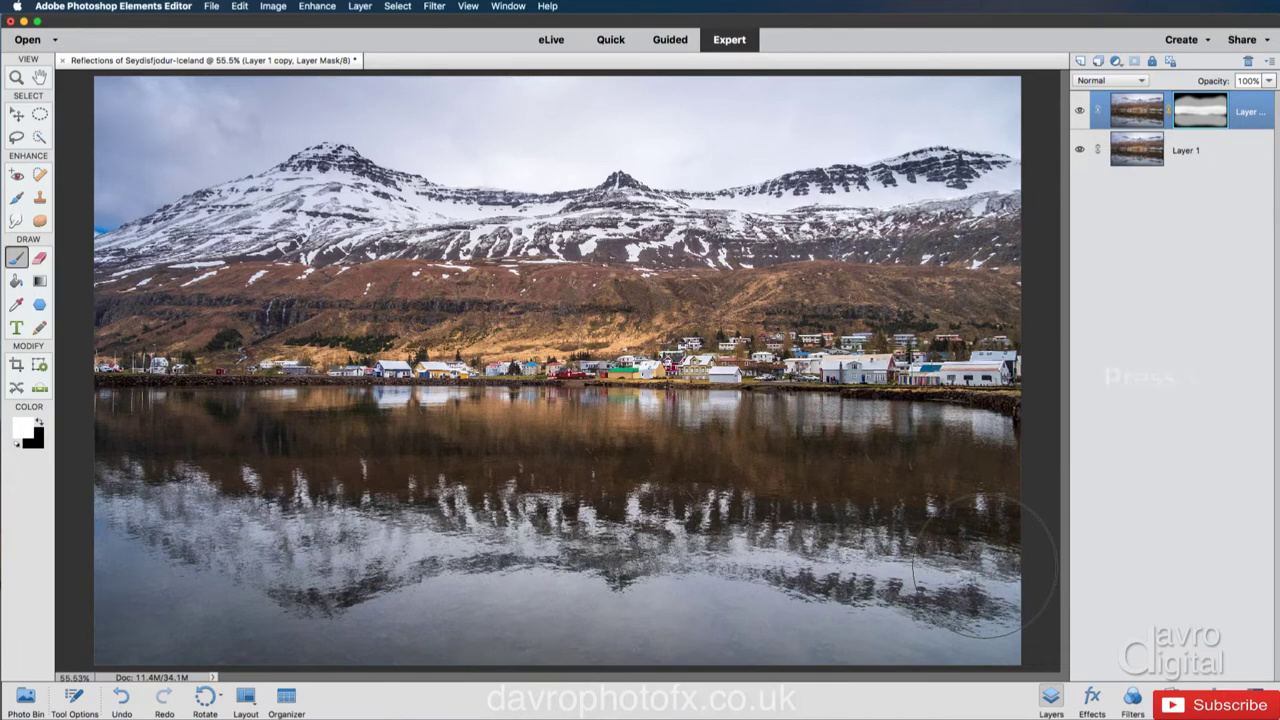
# - Paint Layer 1 copy's mask white over the lower-right water and hillside band, then compare with the layer toggled
pyautogui.press('\\')
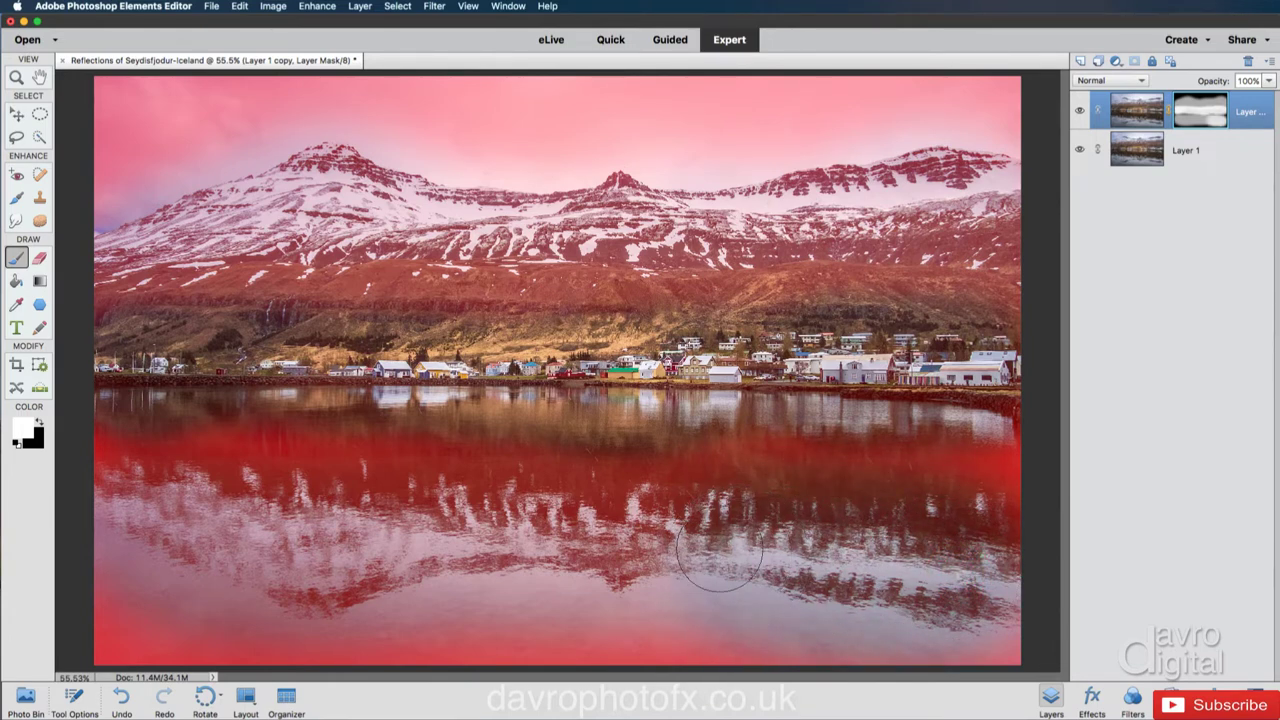
pyautogui.click(716, 548)
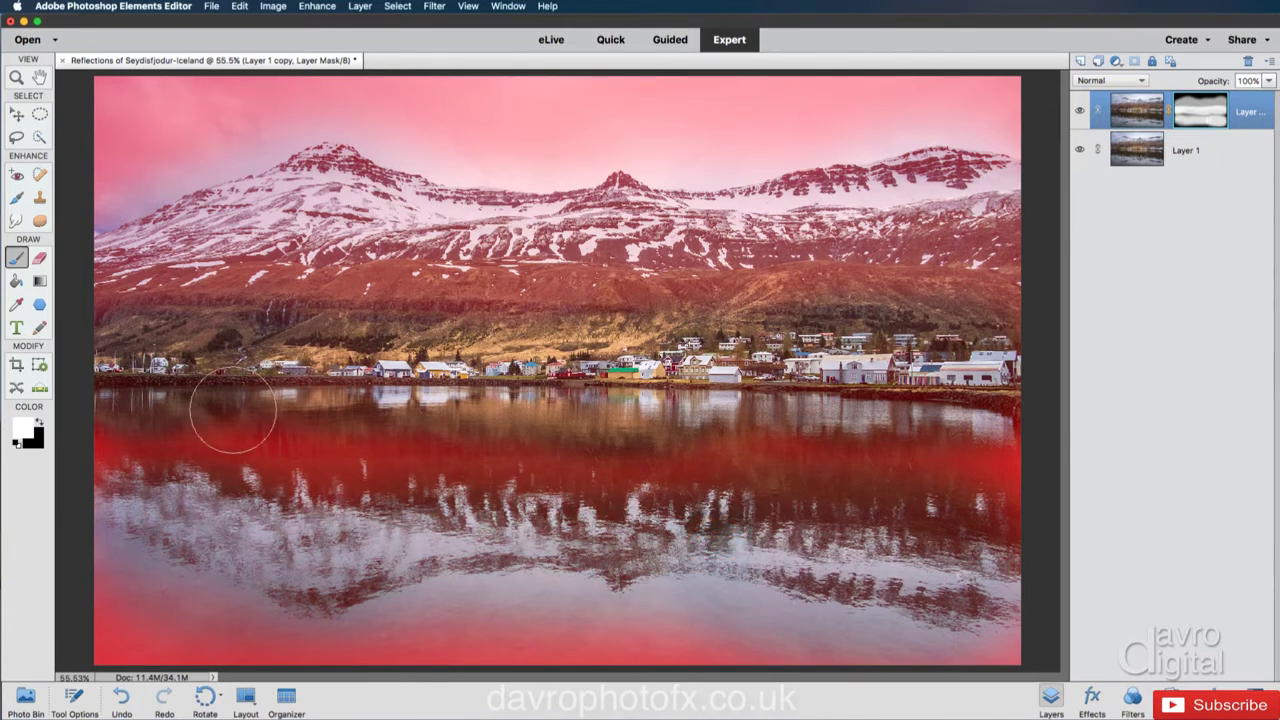
pyautogui.click(186, 290)
pyautogui.moveTo(197, 296)
pyautogui.mouseDown()
pyautogui.moveTo(967, 303)
pyautogui.moveTo(965, 211)
pyautogui.moveTo(815, 209)
pyautogui.moveTo(694, 237)
pyautogui.moveTo(471, 233)
pyautogui.moveTo(313, 206)
pyautogui.moveTo(161, 239)
pyautogui.moveTo(126, 279)
pyautogui.moveTo(291, 312)
pyautogui.mouseUp()
pyautogui.press('\\')
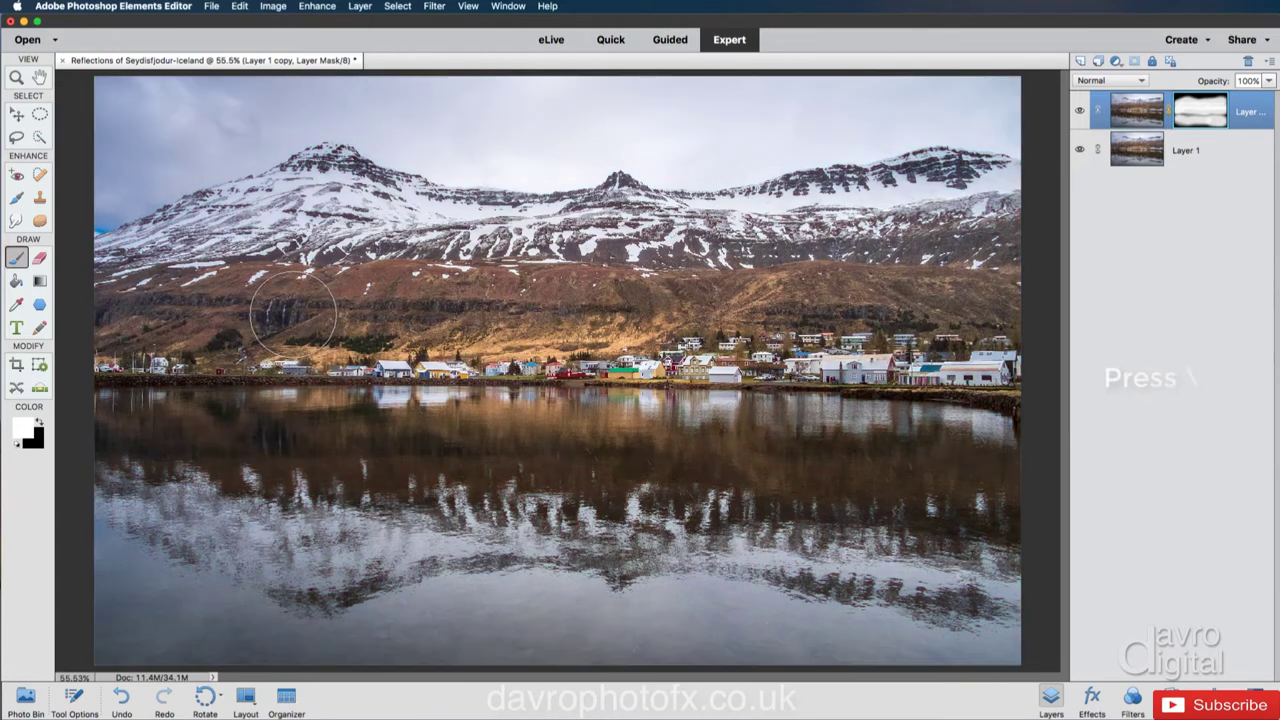
pyautogui.click(1079, 111)
pyautogui.click(1078, 113)
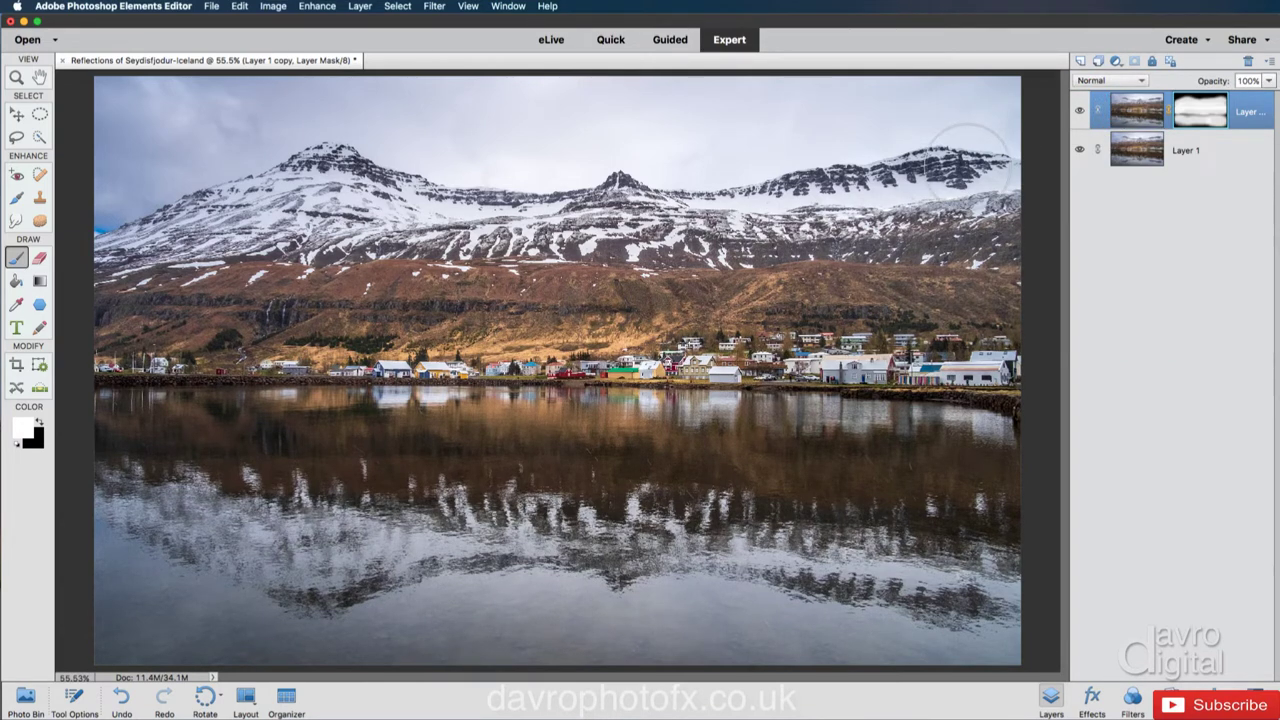
# - Check the detail at 100%, set Layer 1 copy's opacity to 62%, then fit the photo in the window
pyautogui.click(39, 76)
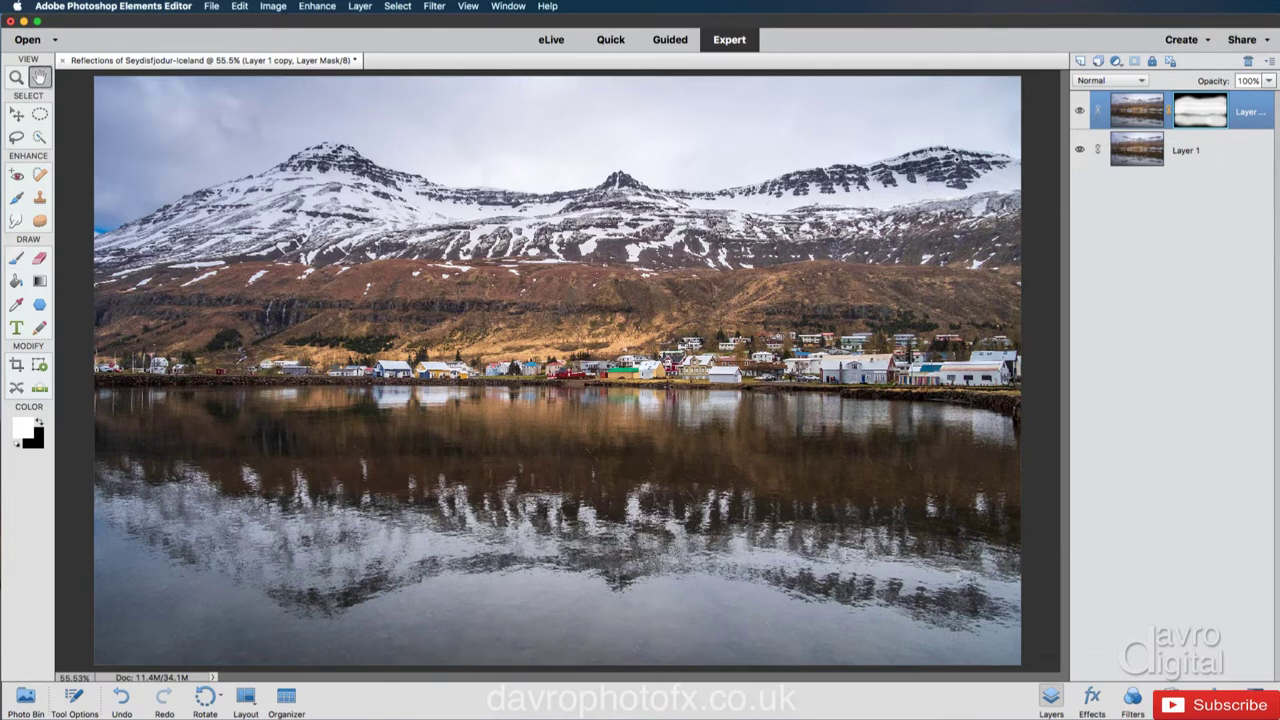
pyautogui.press('super+1')
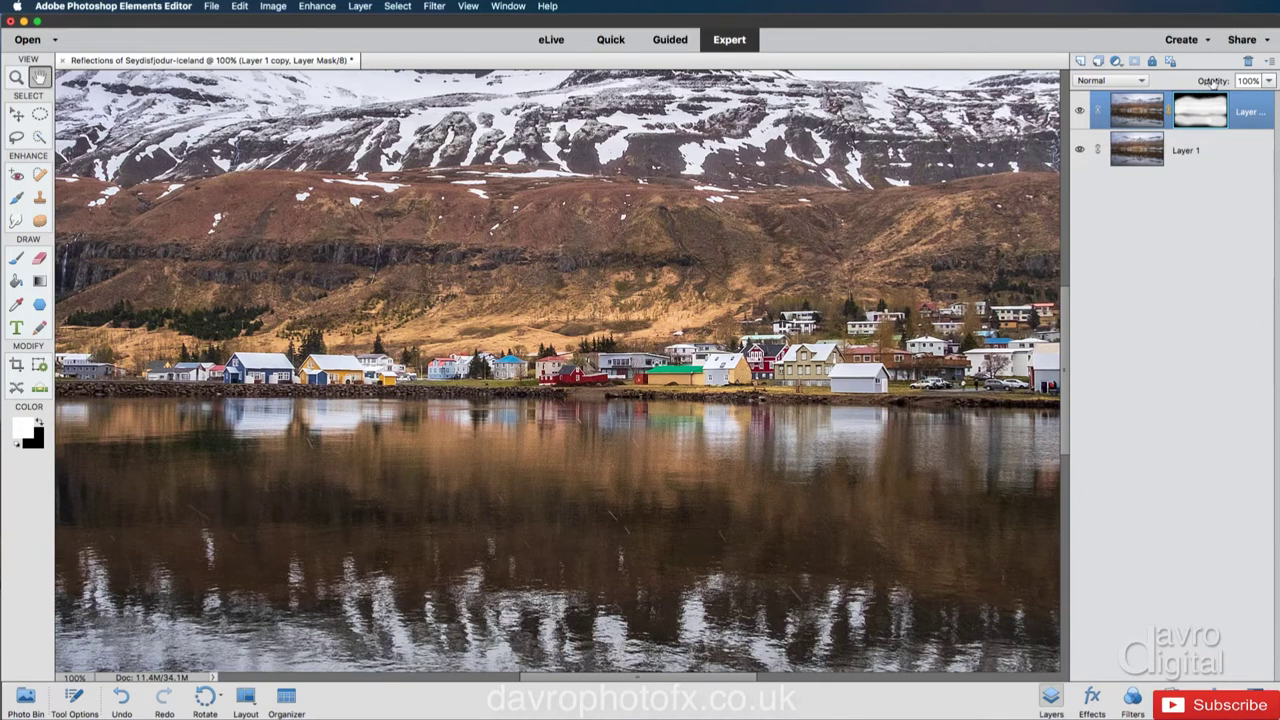
pyautogui.moveTo(1212, 82); pyautogui.dragTo(1207, 82)
pyautogui.press('Return')
pyautogui.hscroll(8, 955, 368)
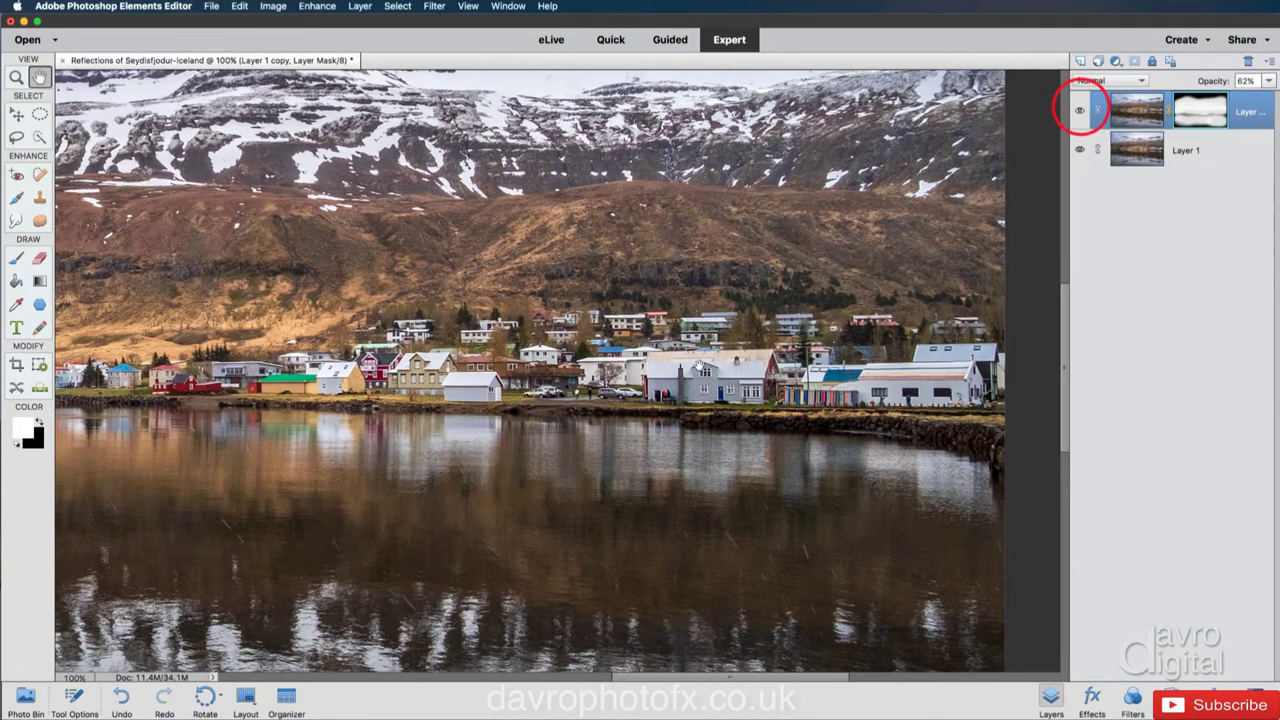
pyautogui.moveTo(663, 371); pyautogui.dragTo(1065, 380)
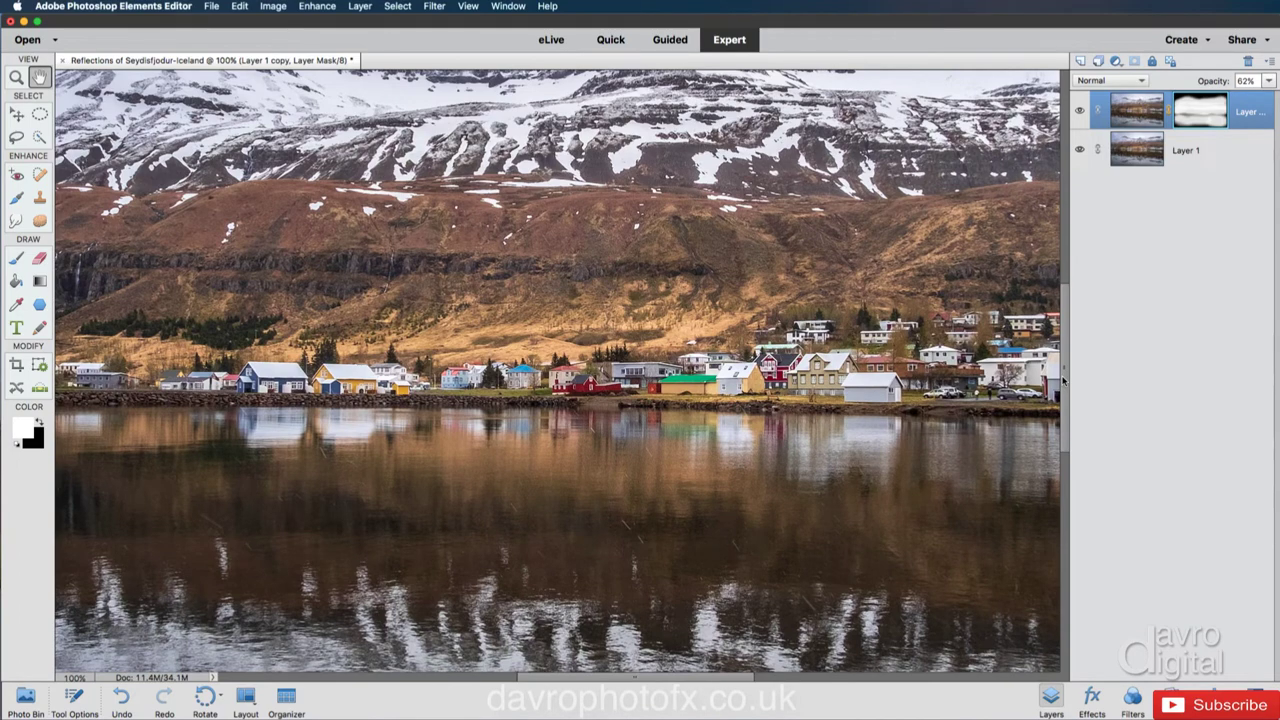
pyautogui.press('super+0')
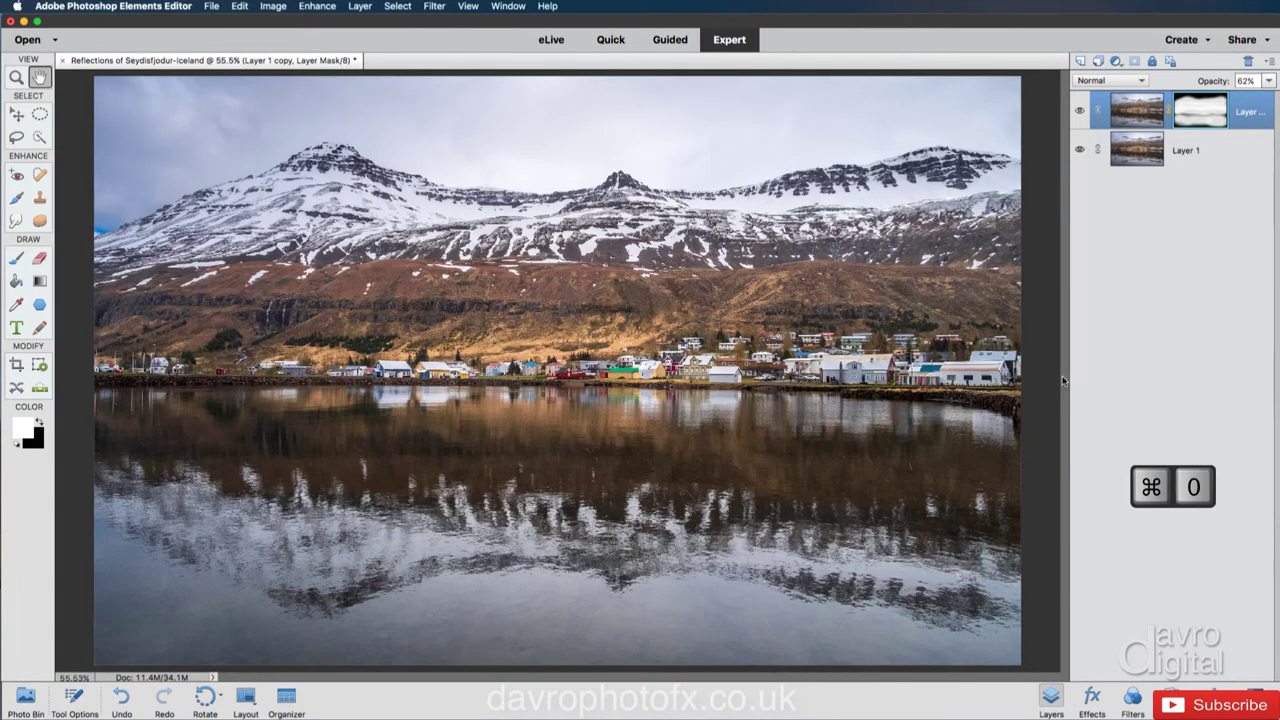
# - Restore the top layer to full opacity and open File > Save for Web
pyautogui.press('0')
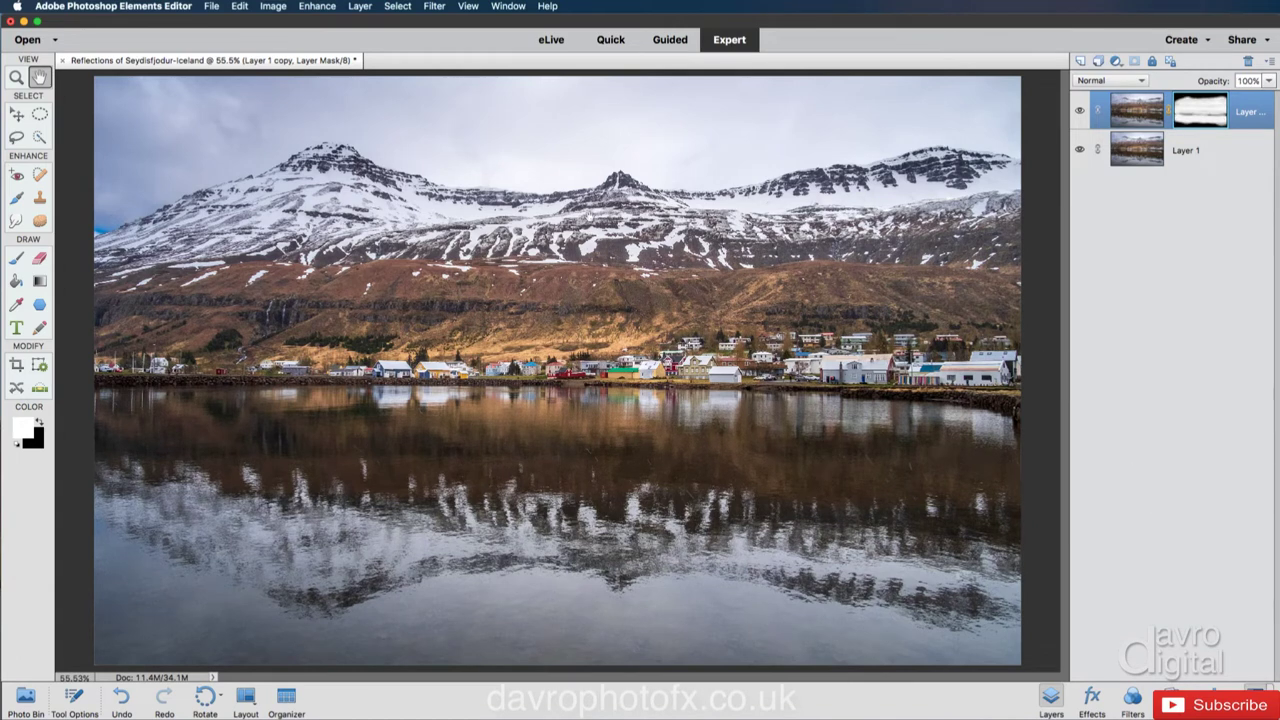
pyautogui.click(214, 7)
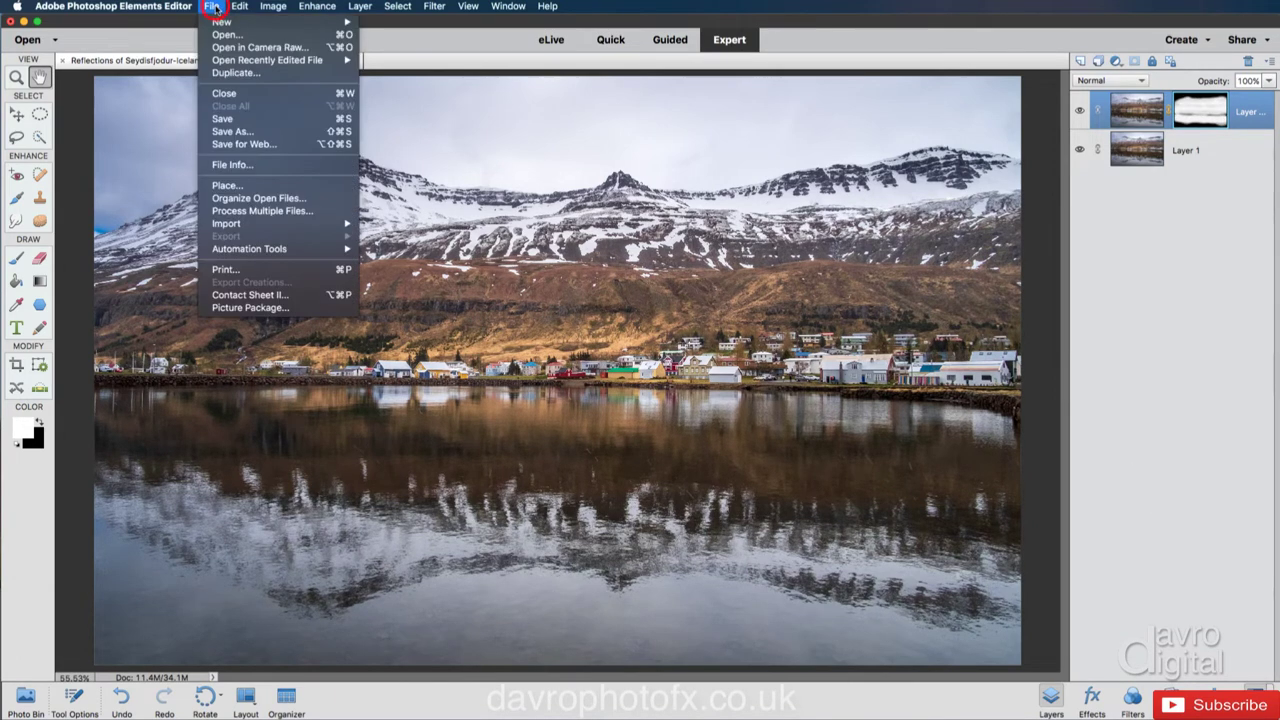
pyautogui.click(226, 145)
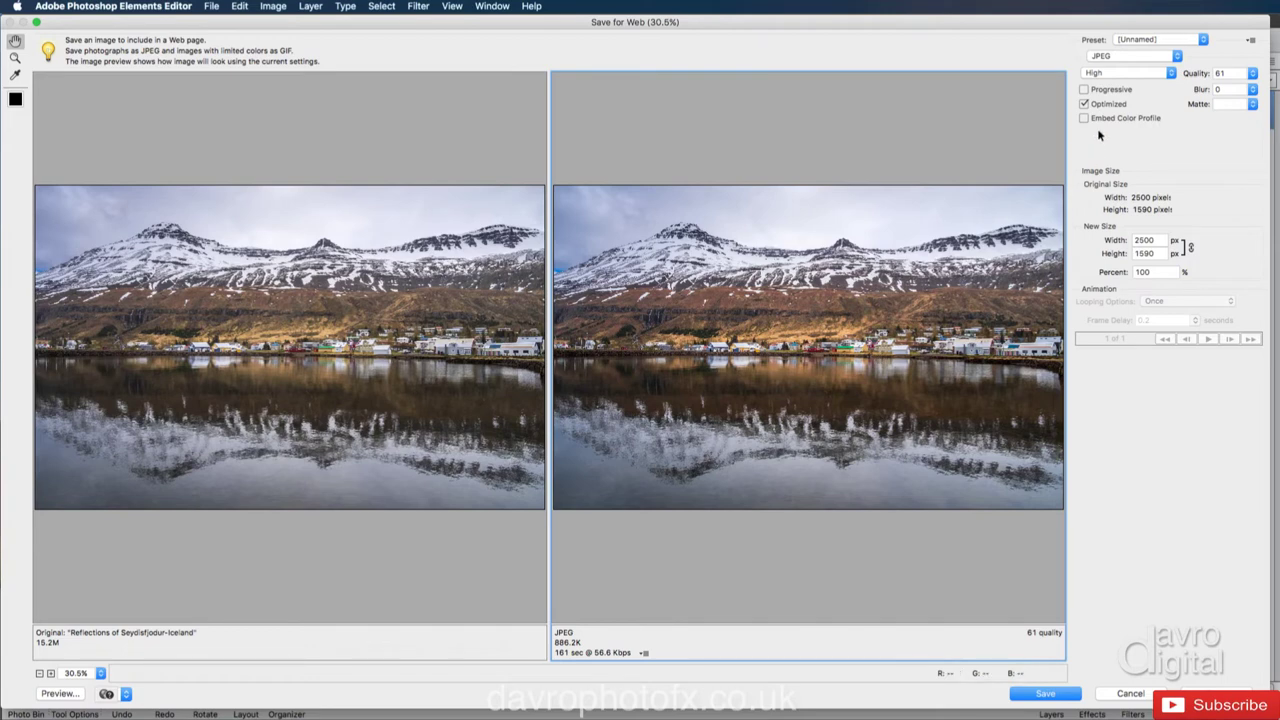
# - Apply the JPEG Low preset and view both previews at 100%, panning toward the village
pyautogui.click(1135, 40)
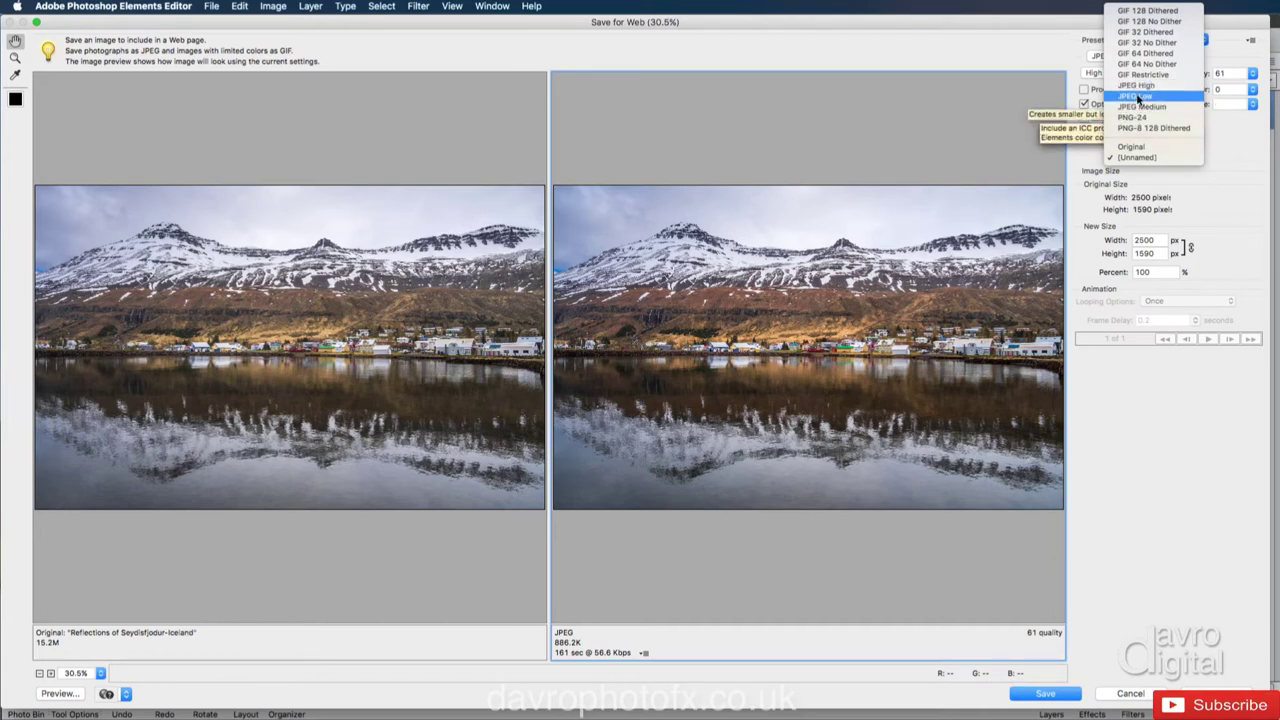
pyautogui.click(1138, 97)
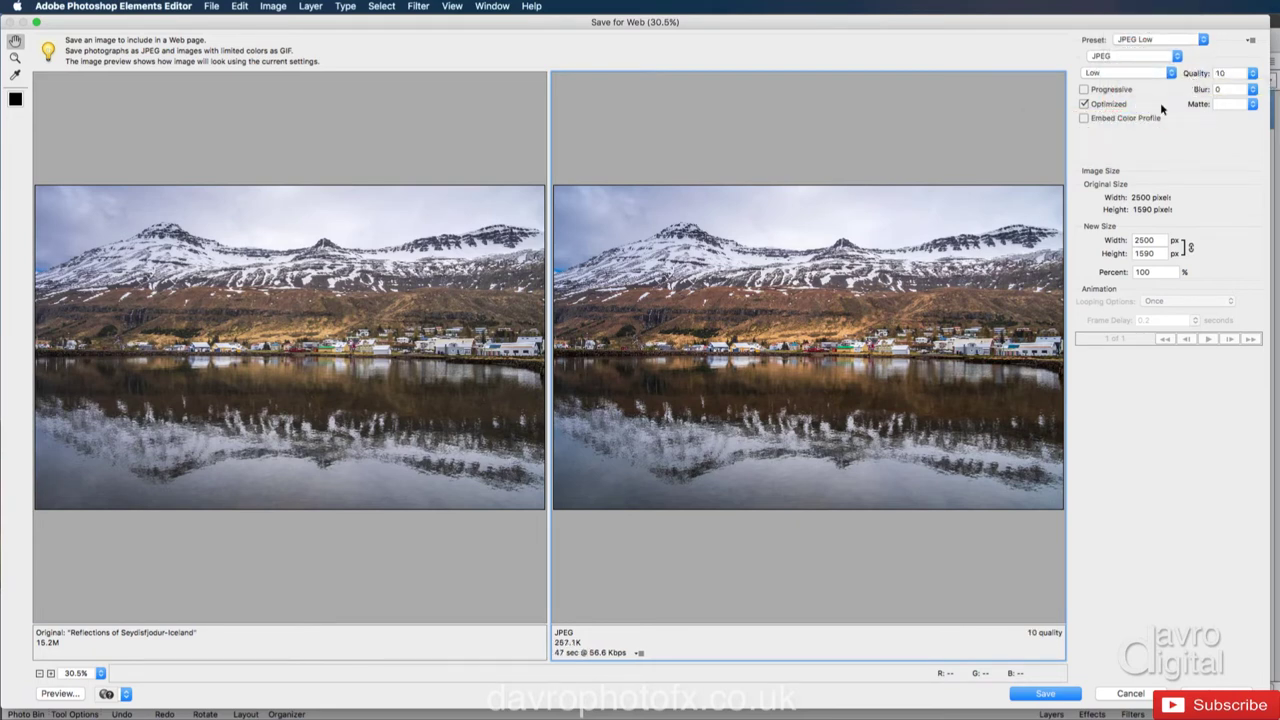
pyautogui.rightClick(822, 328)
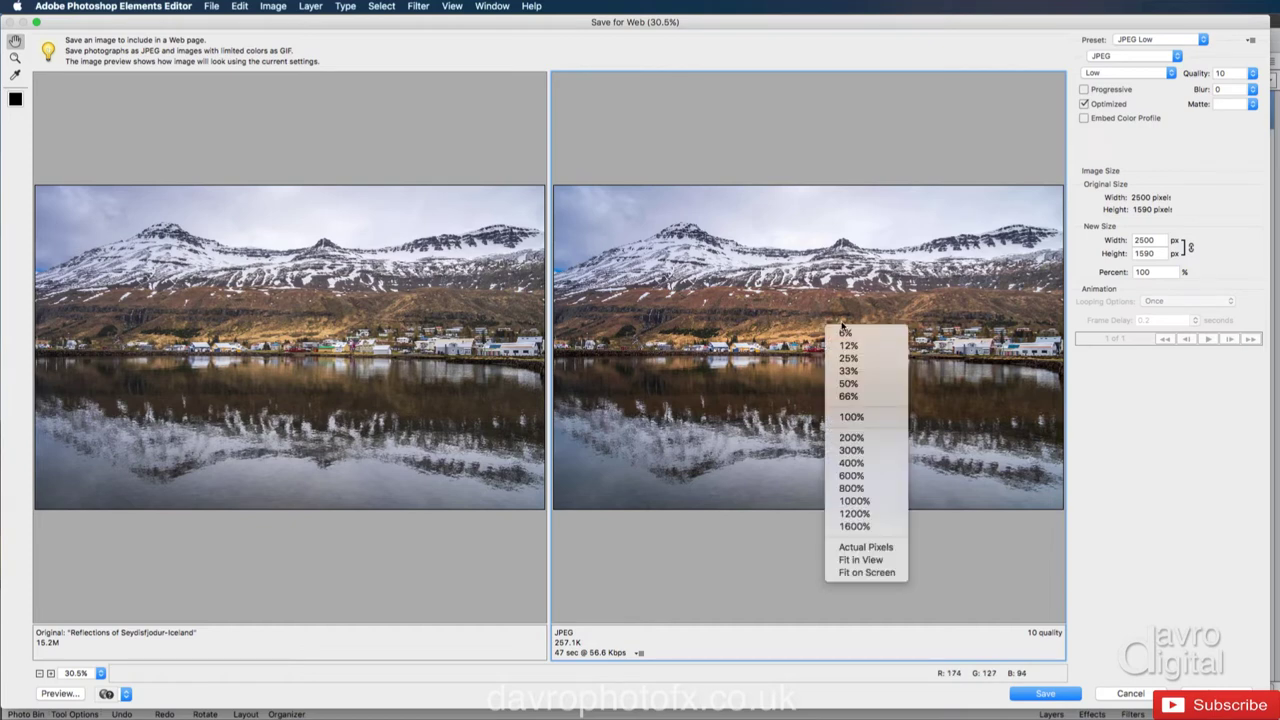
pyautogui.click(848, 418)
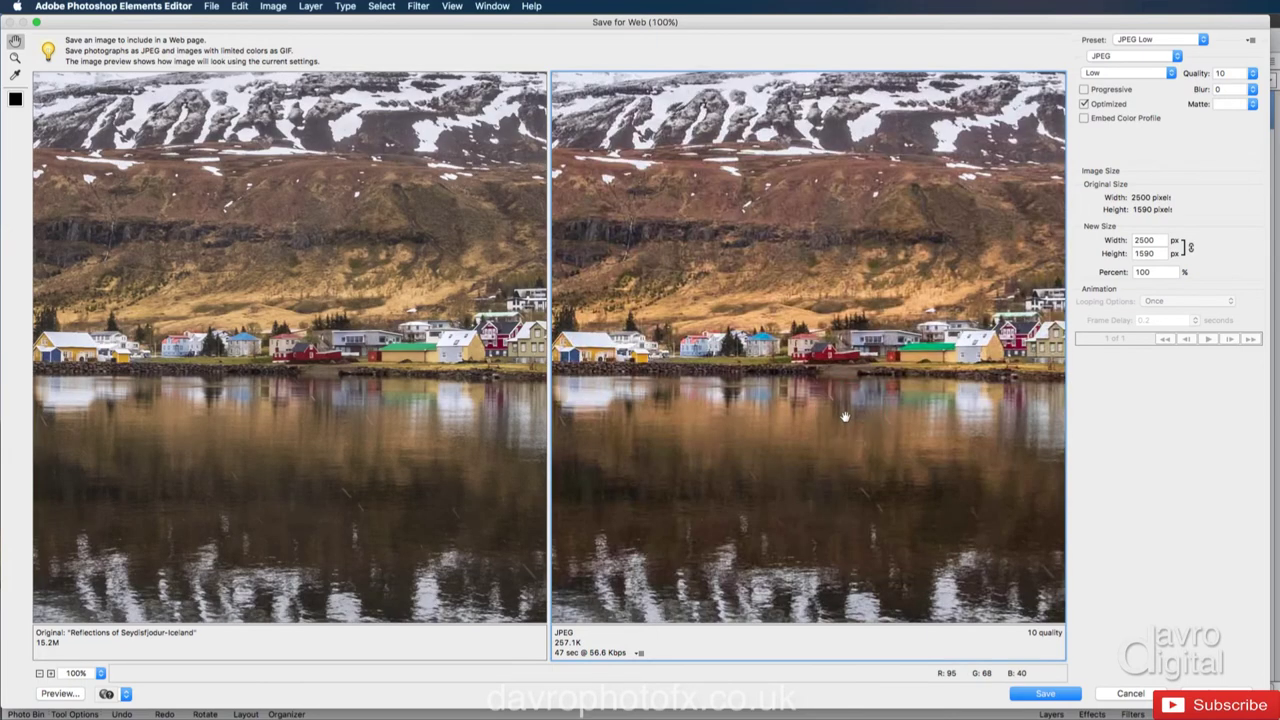
pyautogui.moveTo(891, 420); pyautogui.dragTo(694, 417)
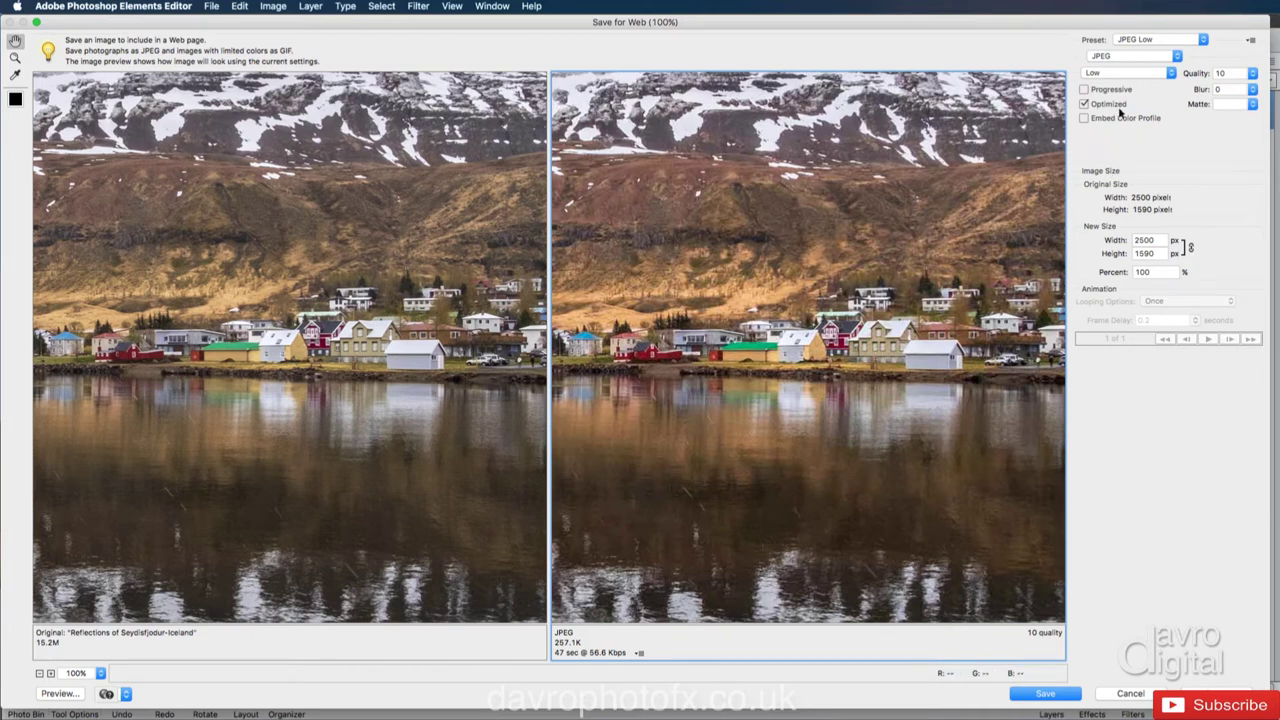
# - Try JPEG quality Maximum, then Very High, then settle on High (quality 60, about 874.2K)
pyautogui.click(1122, 74)
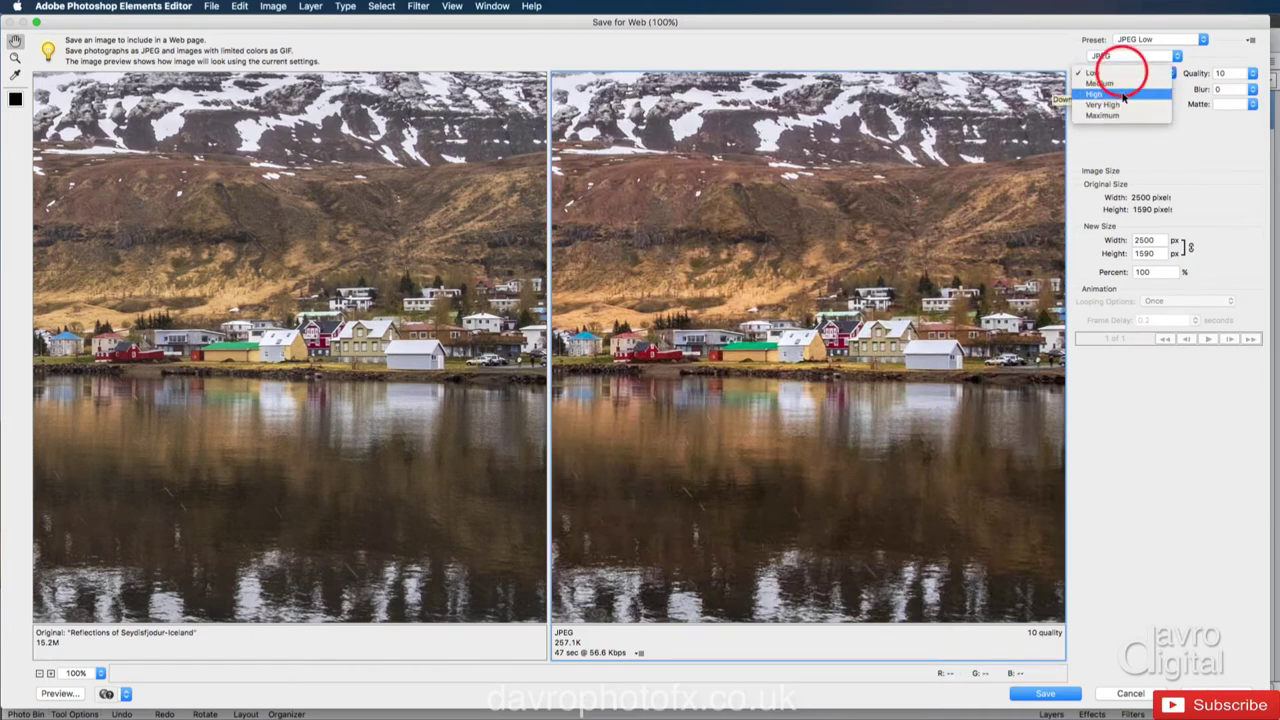
pyautogui.click(1121, 115)
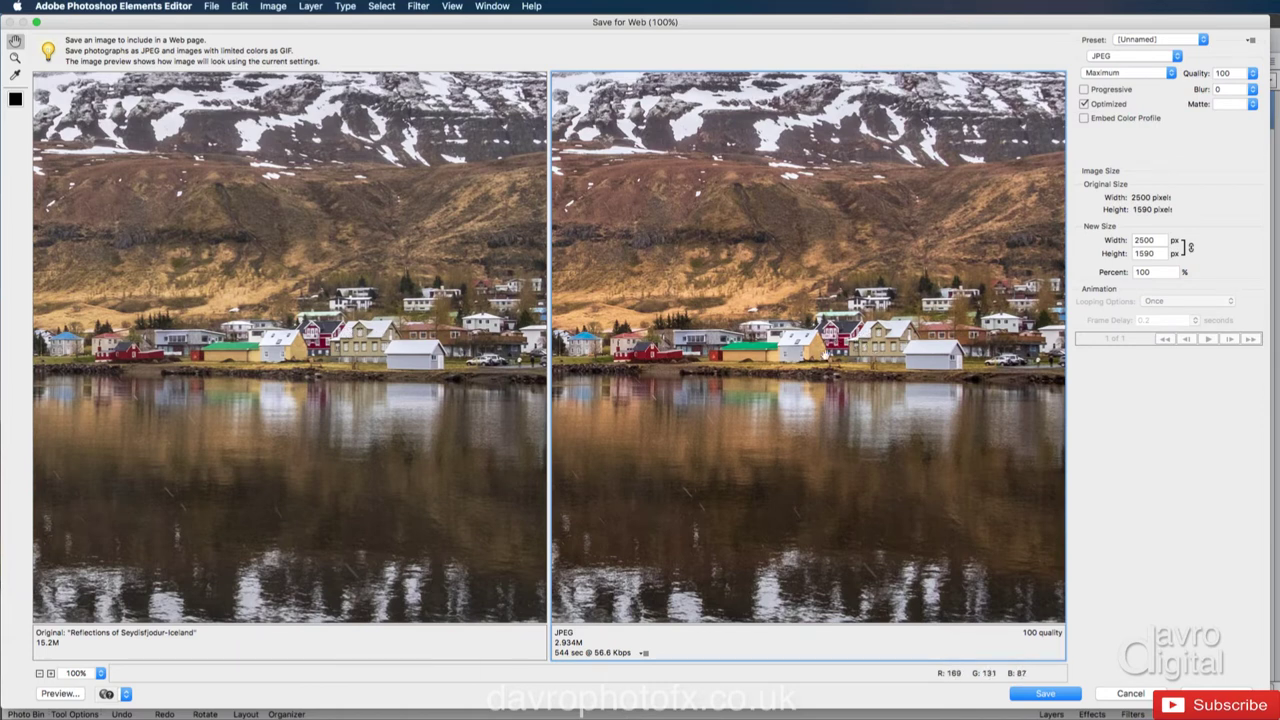
pyautogui.click(1122, 74)
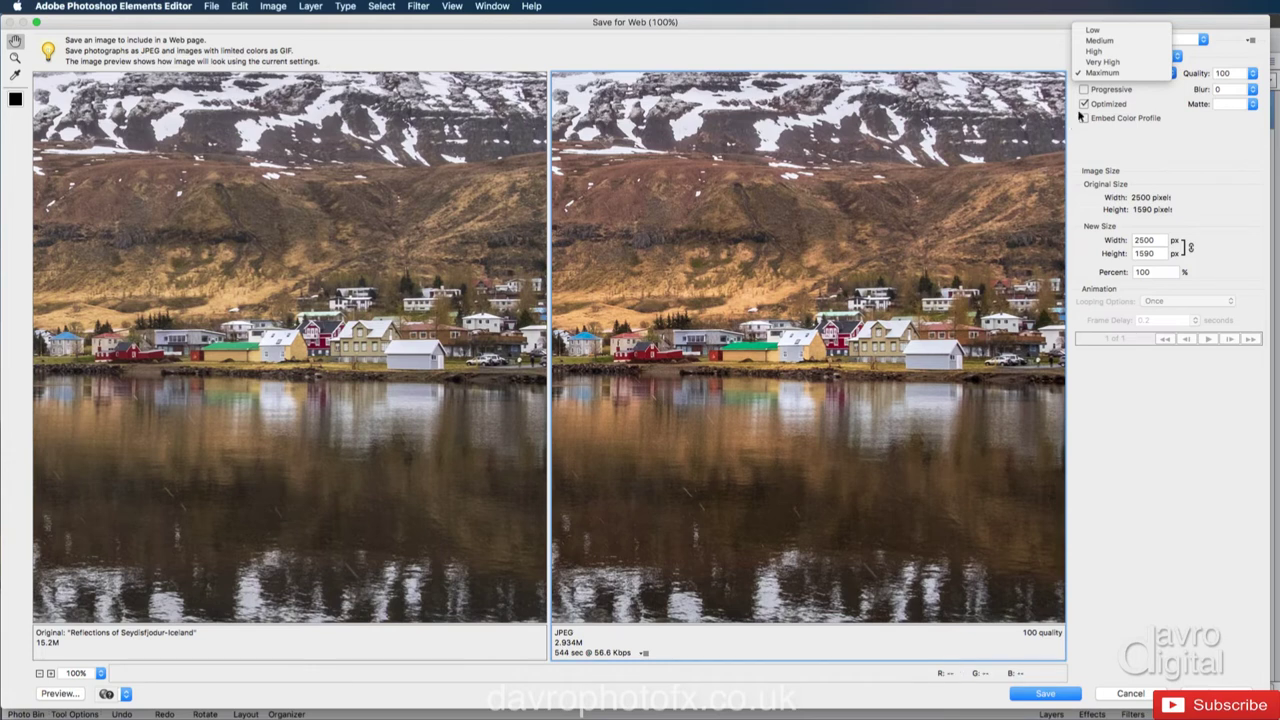
pyautogui.click(1101, 62)
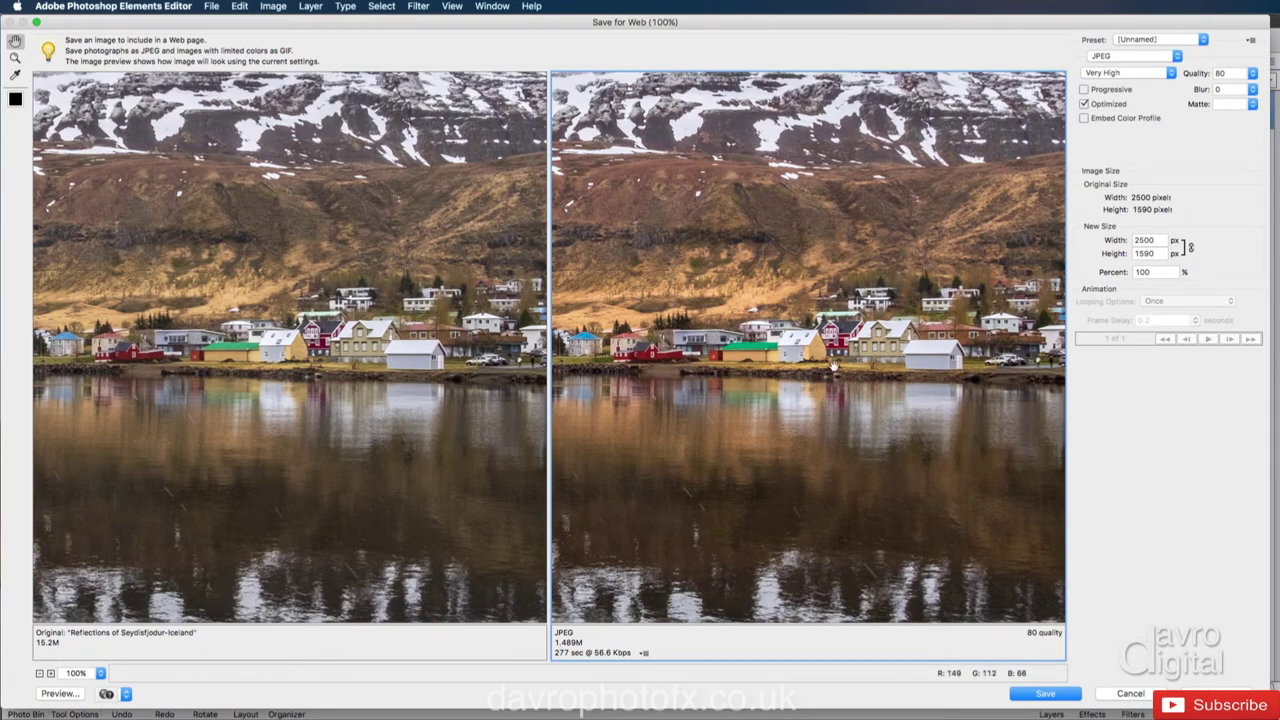
pyautogui.click(1136, 73)
pyautogui.click(1140, 62)
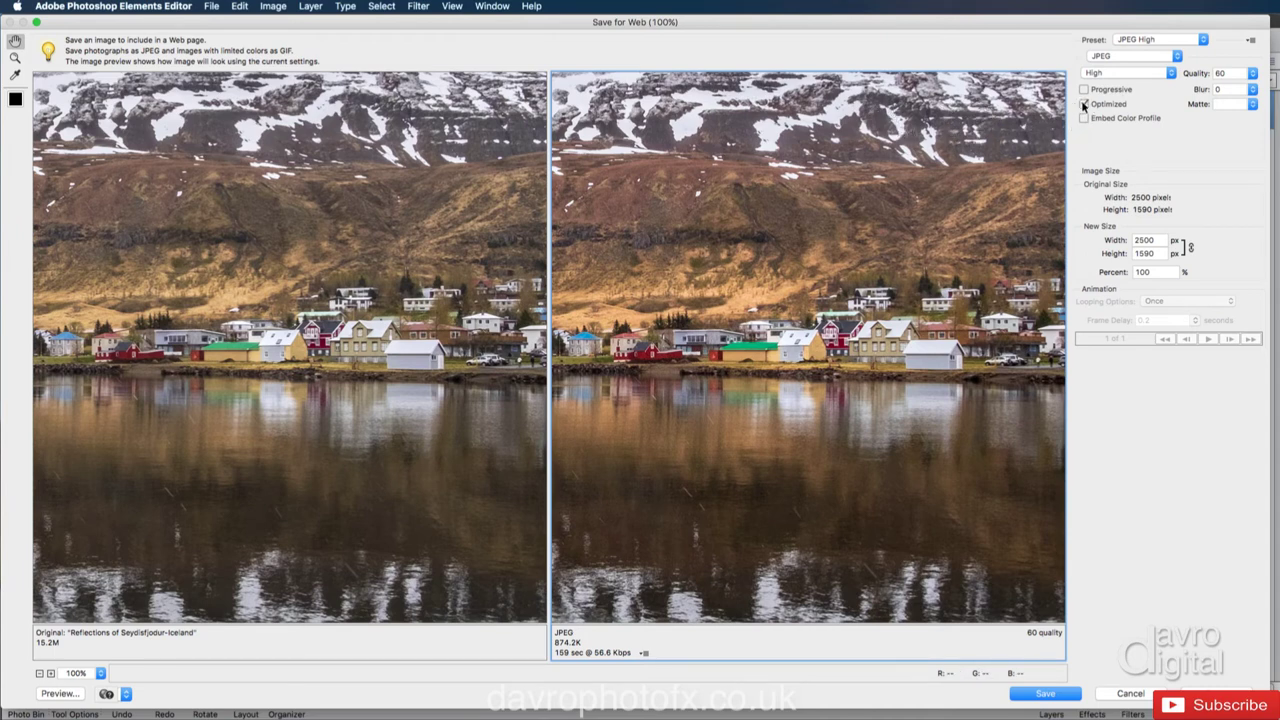
pyautogui.click(1084, 104)
pyautogui.click(1085, 104)
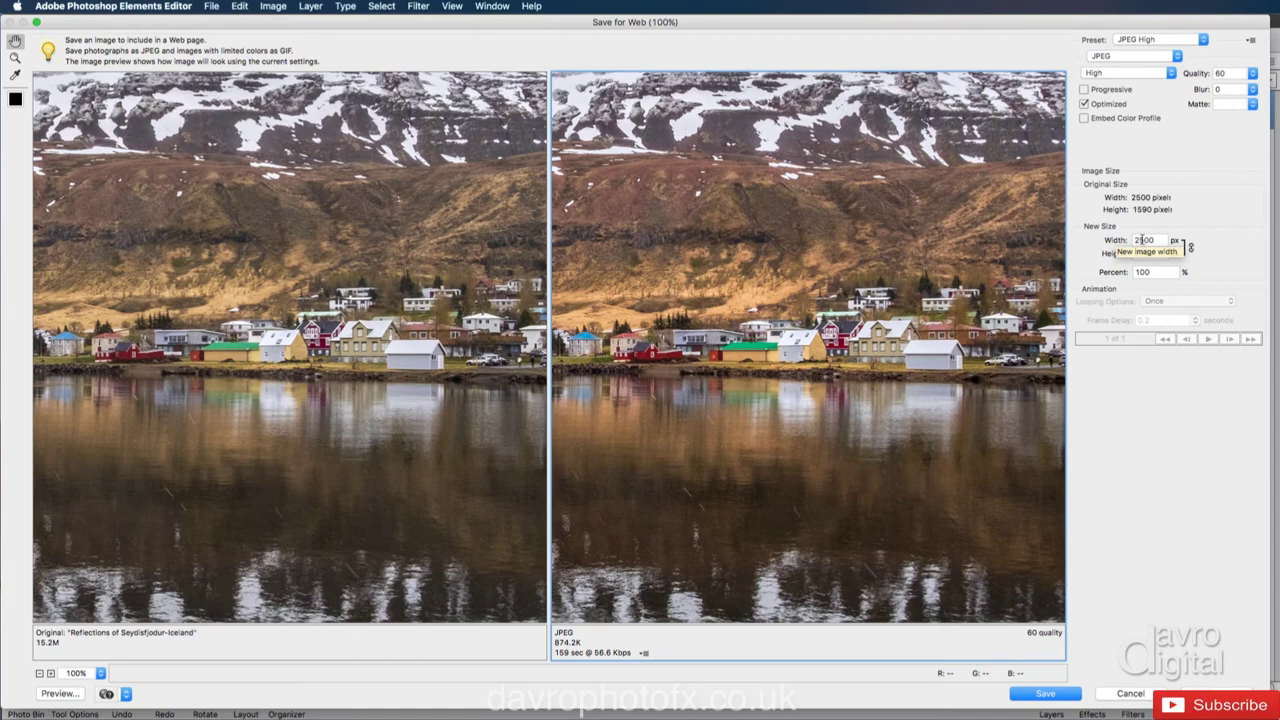
# - Enter 1400 as the new export width, giving 1400 × 890 pixels
pyautogui.doubleClick(1140, 240)
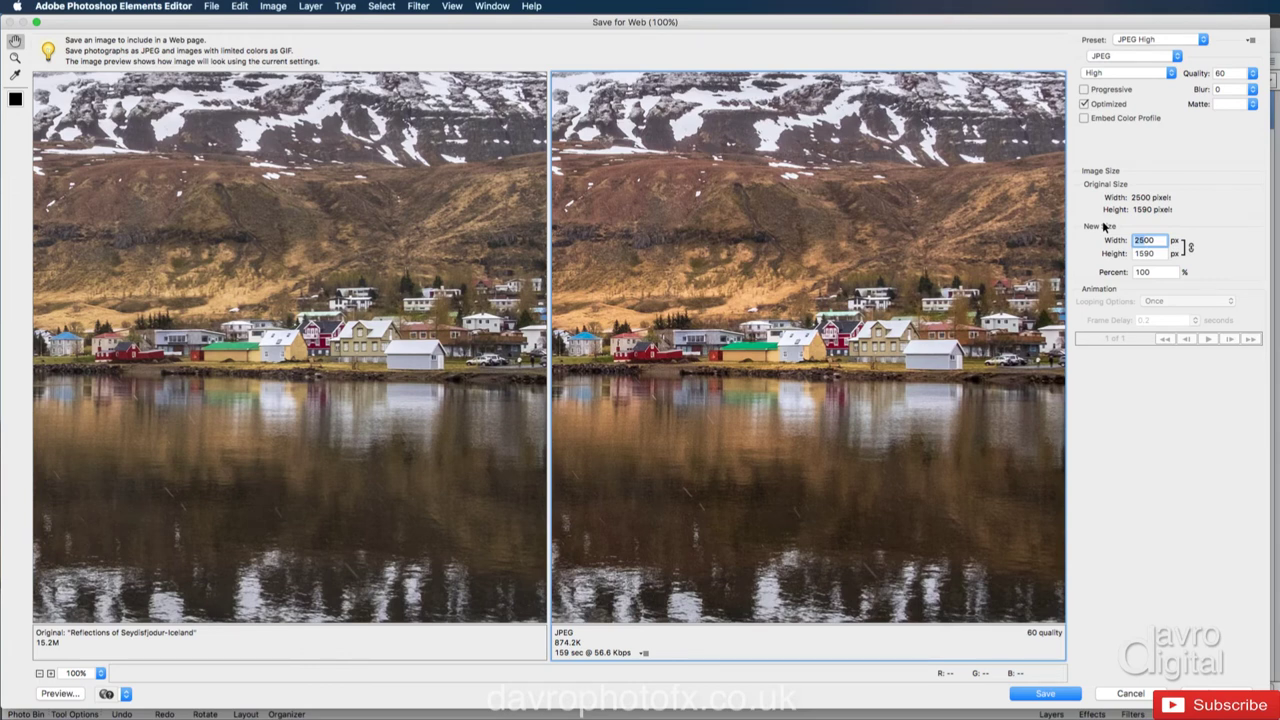
pyautogui.write('1400')
pyautogui.click(888, 302)
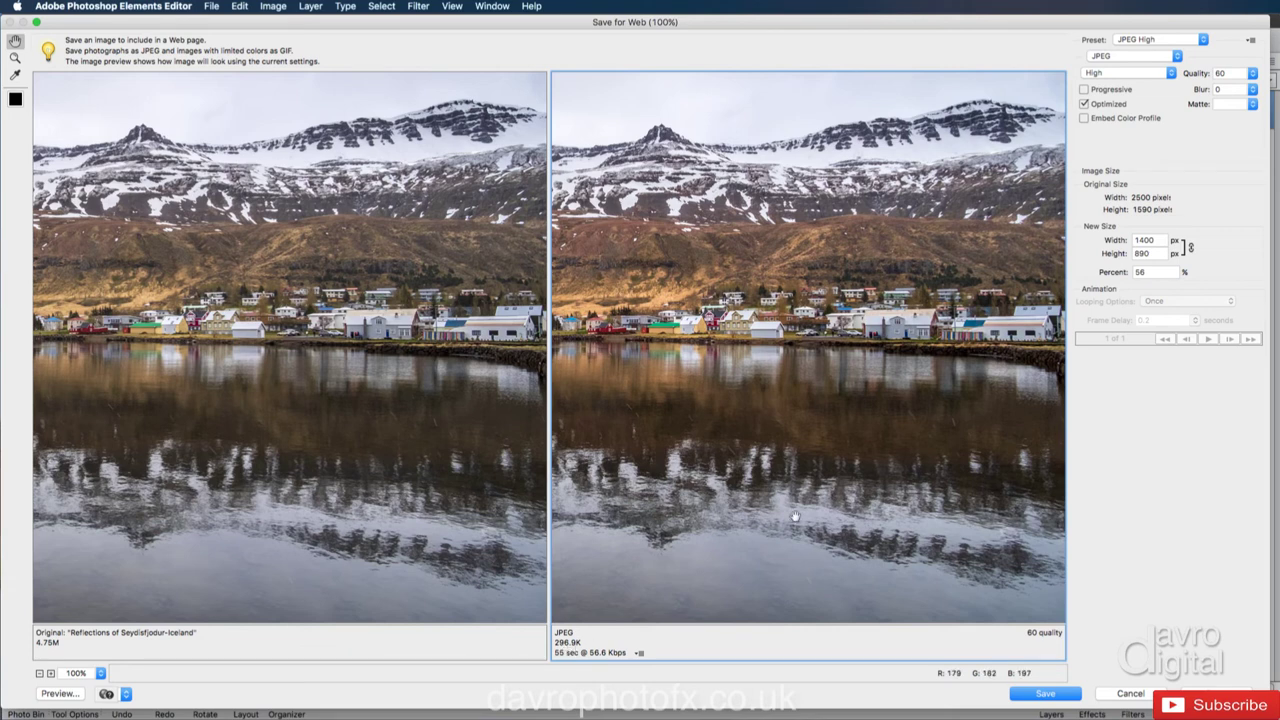
# - Save the optimized JPEG to the Desktop as Reflections-of-Seydisfjodur-Iceland.jpg, replacing the existing file
pyautogui.click(1039, 697)
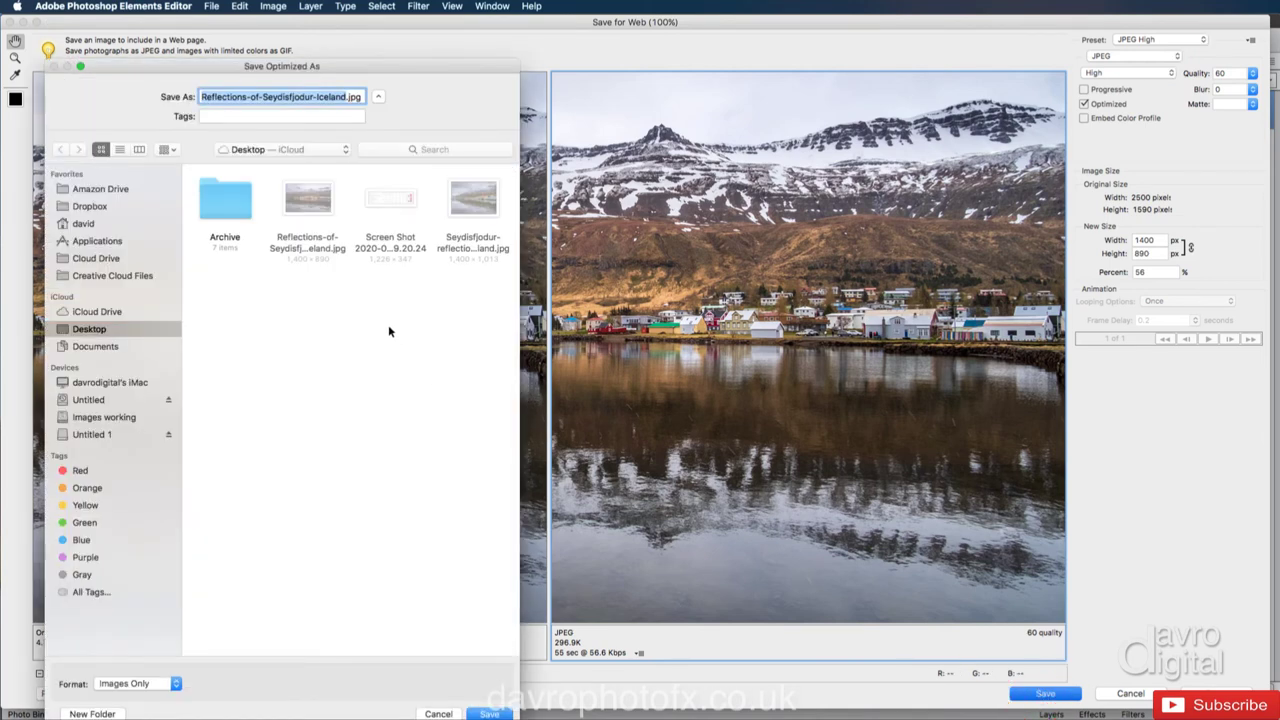
pyautogui.click(490, 712)
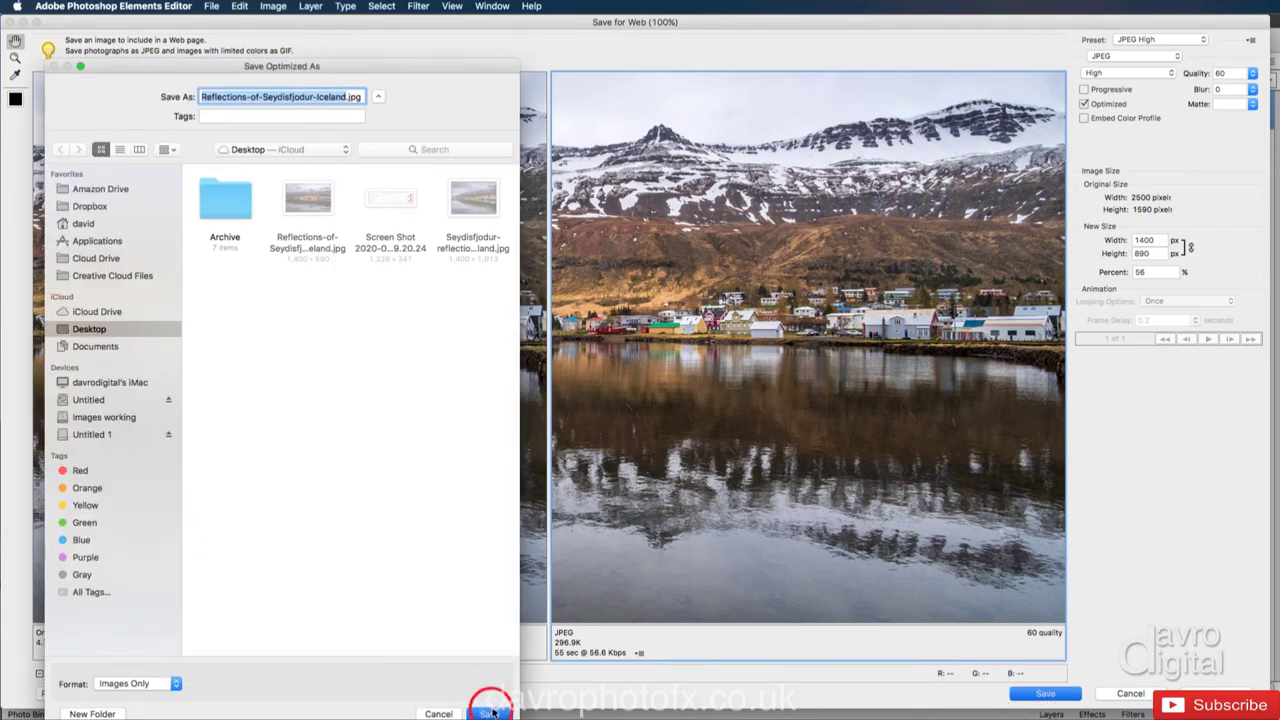
pyautogui.click(1029, 435)
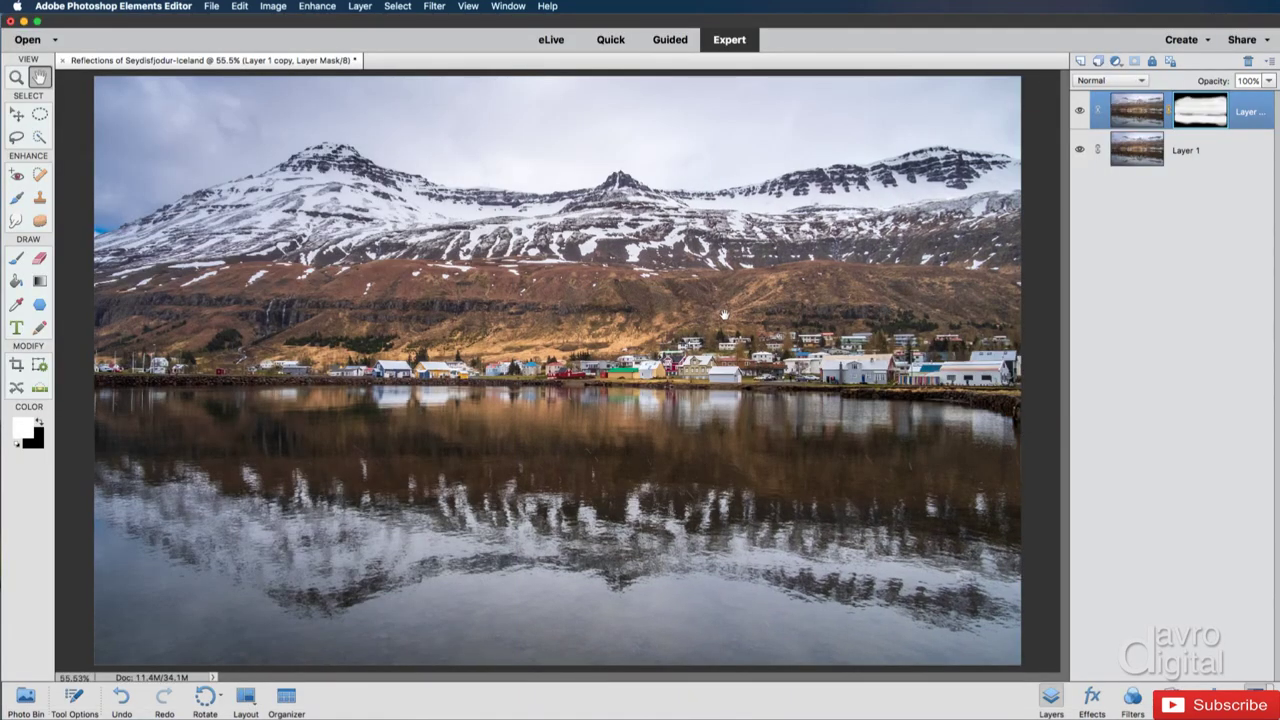
# - Close the layered photo without saving and open Reflections-of-Seydisfjodur-Iceland.jpg from the Desktop
pyautogui.click(60, 61)
pyautogui.click(801, 298)
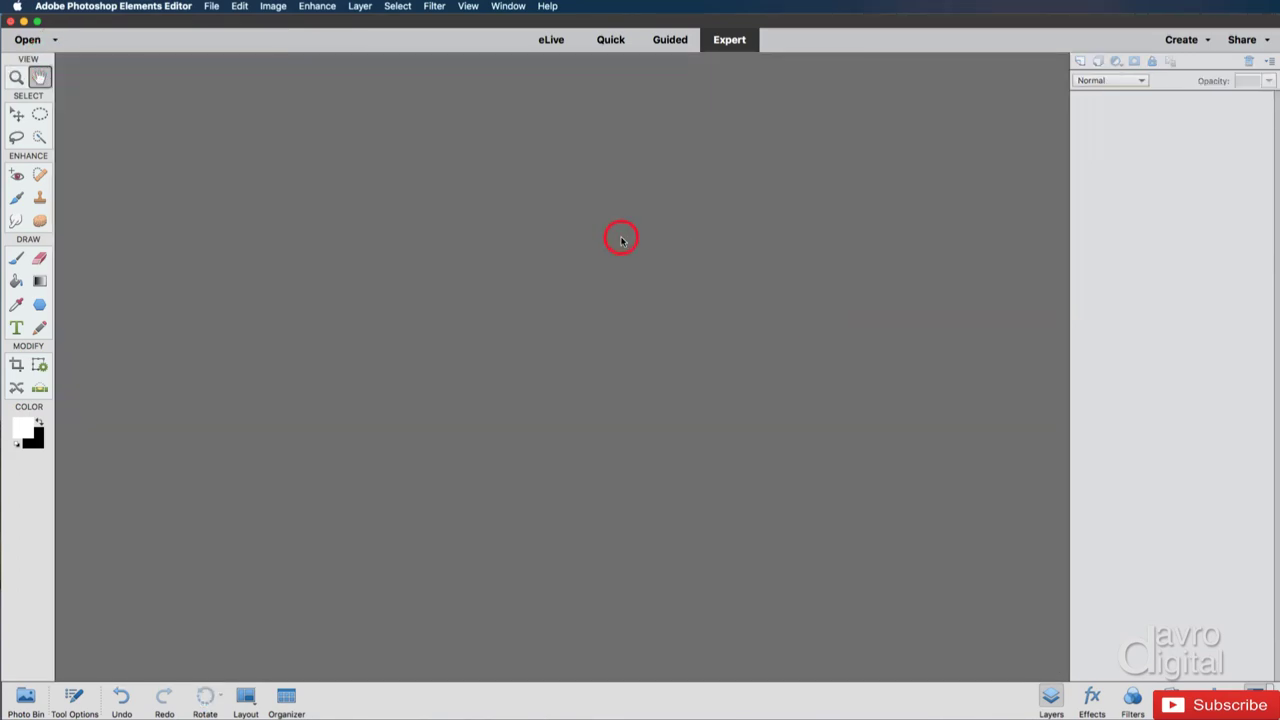
pyautogui.doubleClick(620, 238)
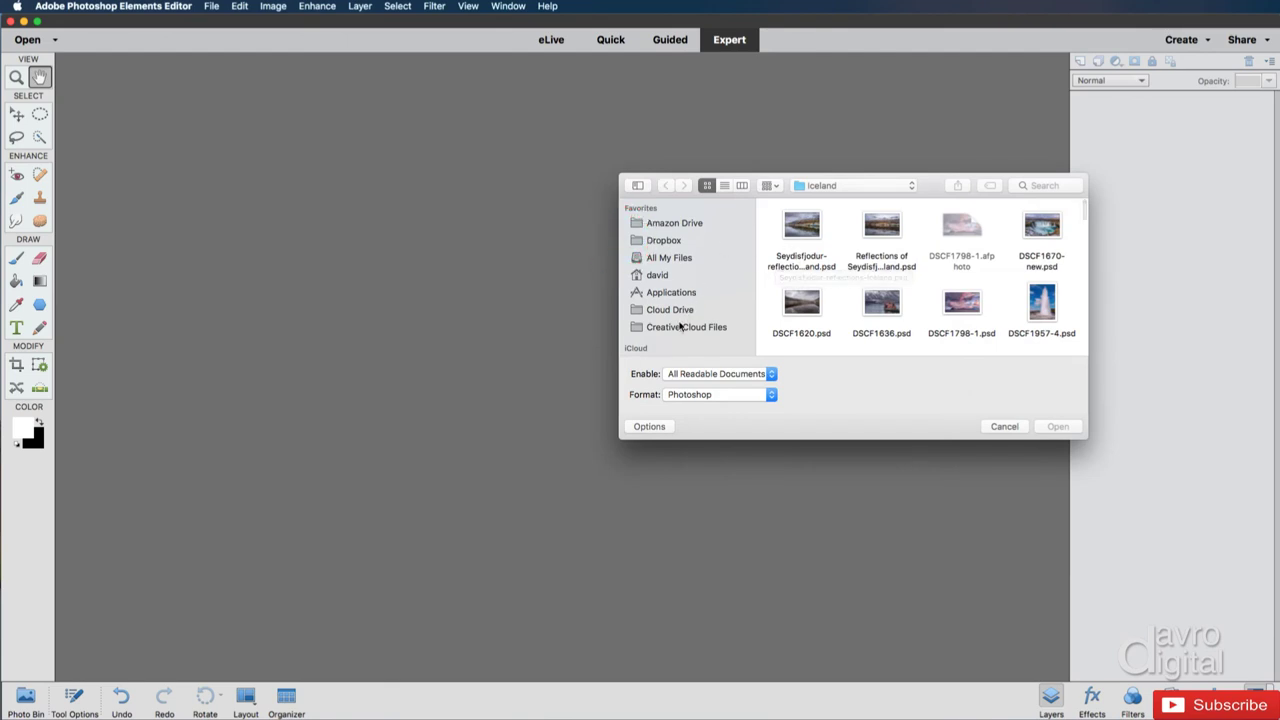
pyautogui.scroll(-3, 680, 326)
pyautogui.click(668, 298)
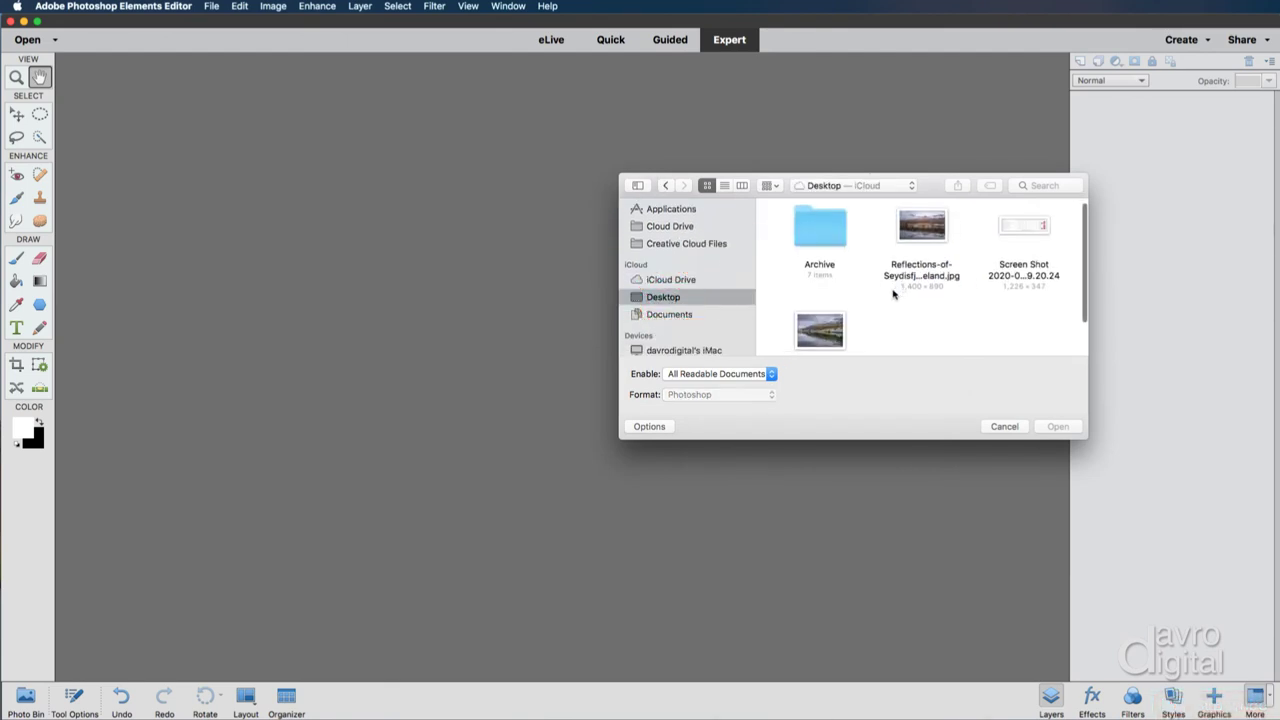
pyautogui.click(921, 226)
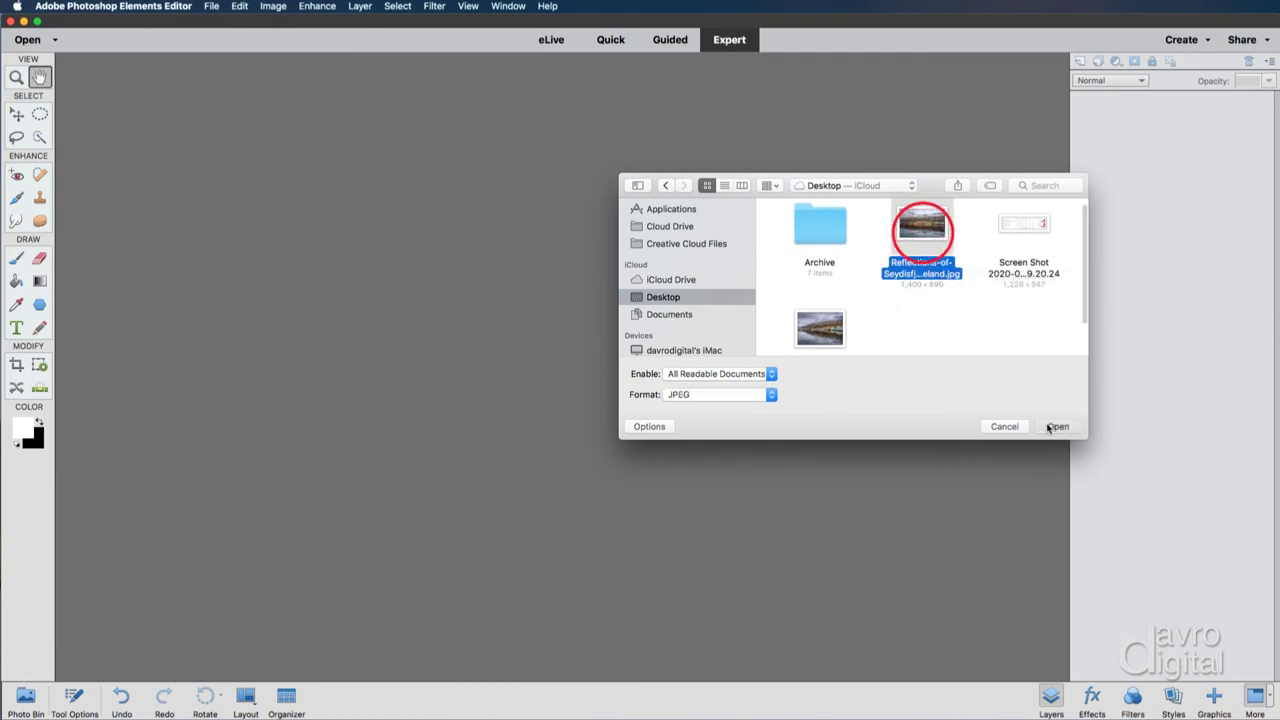
pyautogui.click(1056, 426)
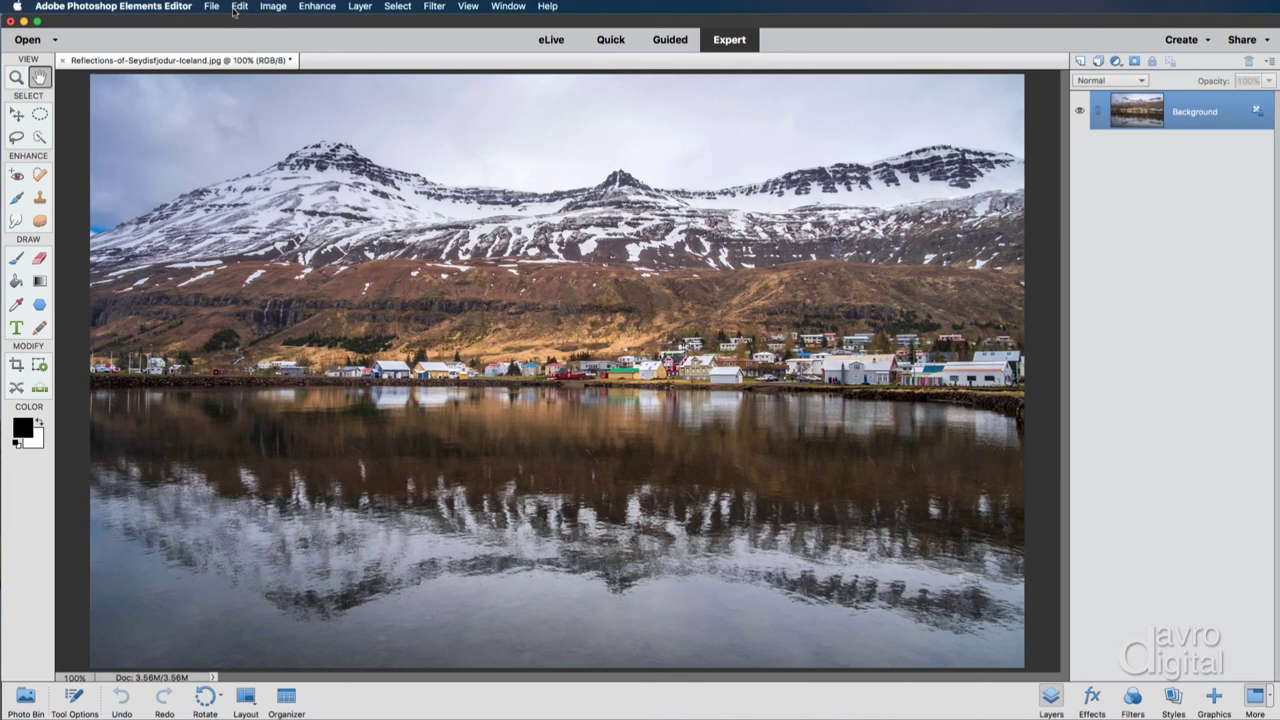
pyautogui.click(273, 7)
pyautogui.moveTo(281, 87)
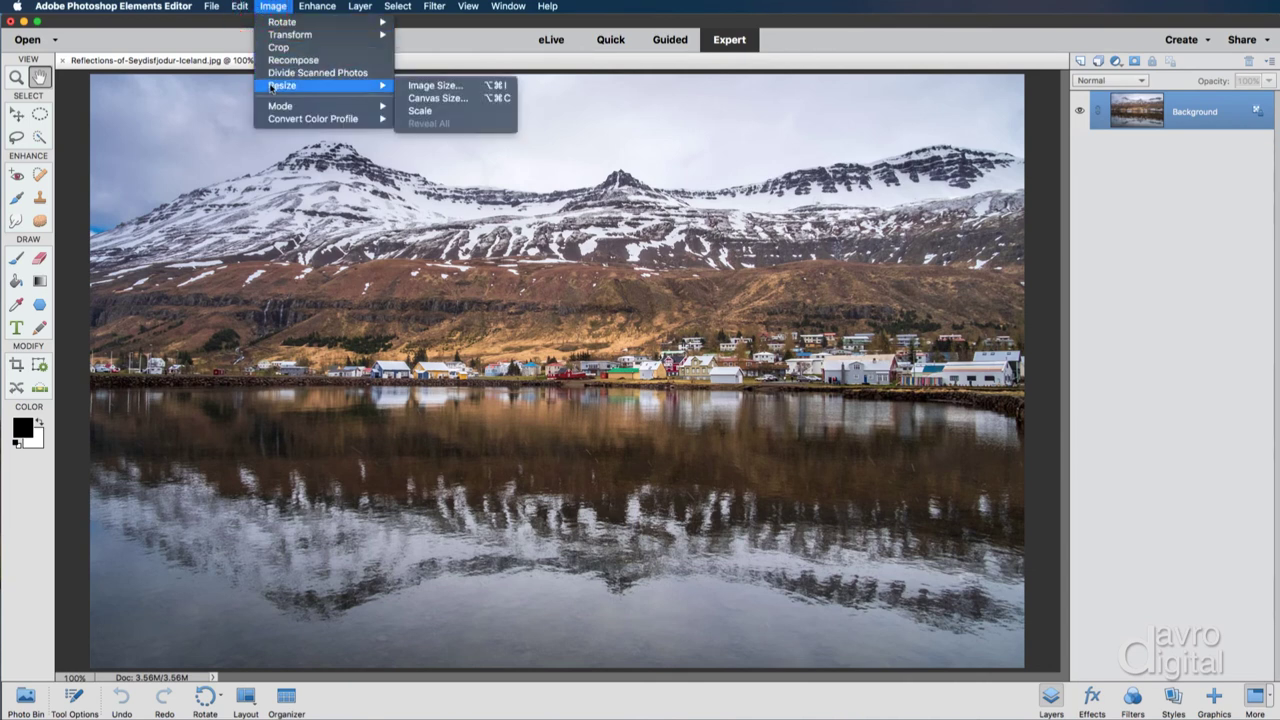
pyautogui.click(415, 86)
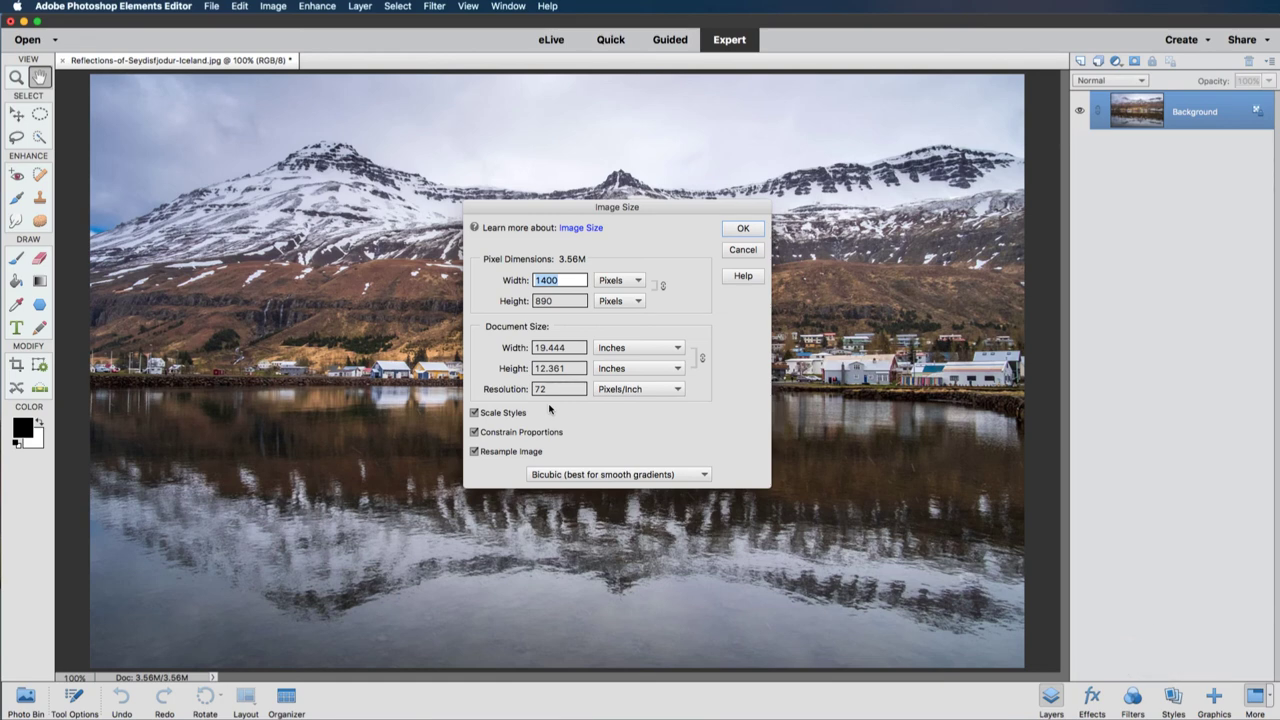
pyautogui.click(743, 228)
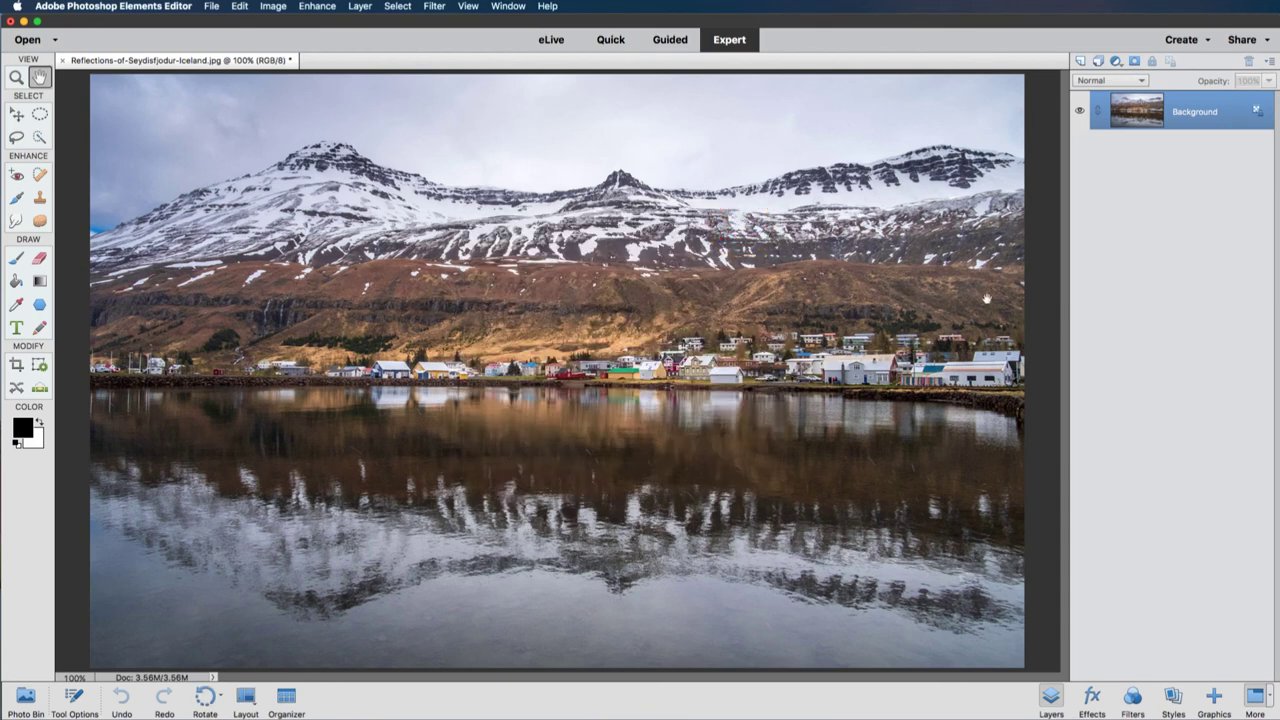